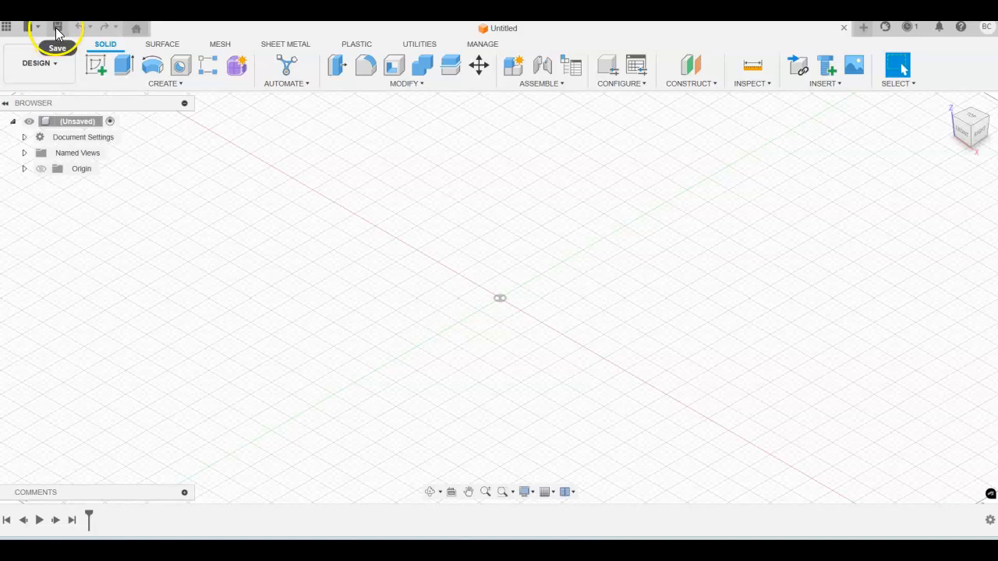
Open the Sketch Practice-FLast design from the AutomoBlox project
{"action": "left_click", "coordinate": [40, 26]}
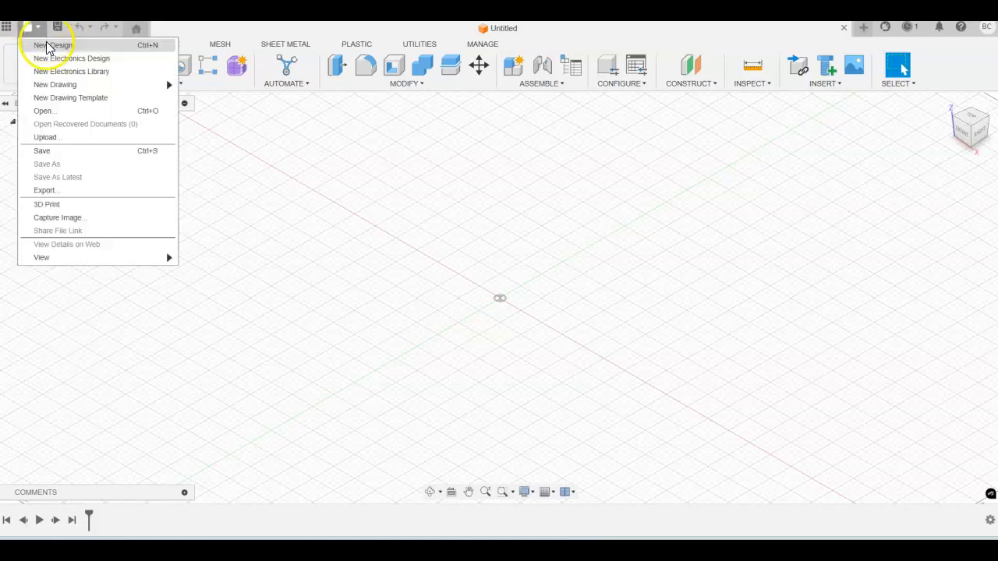
{"action": "left_click", "coordinate": [76, 115]}
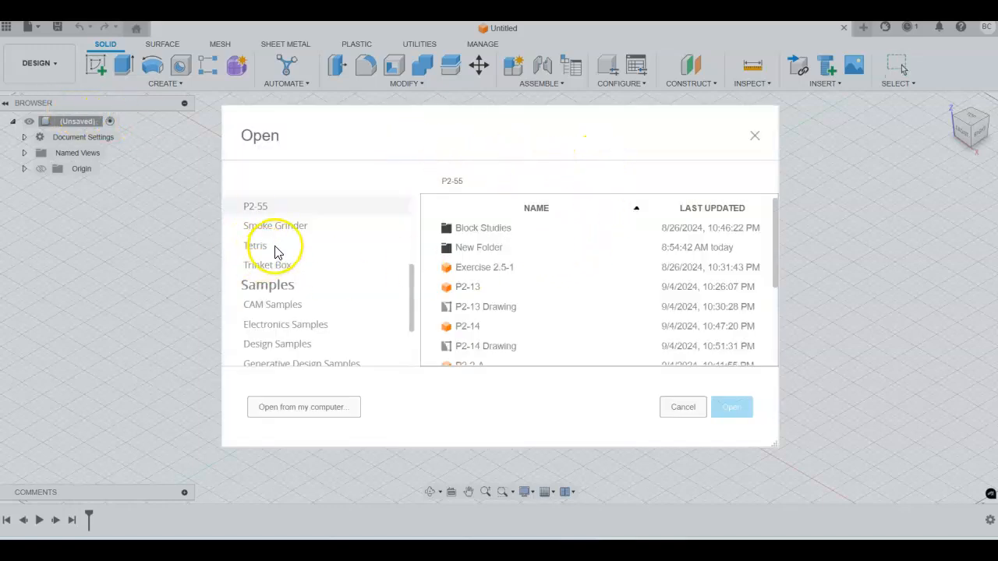
{"action": "scroll", "coordinate": [278, 252], "scroll_direction": "up", "scroll_amount": 3}
{"action": "left_click", "coordinate": [294, 229]}
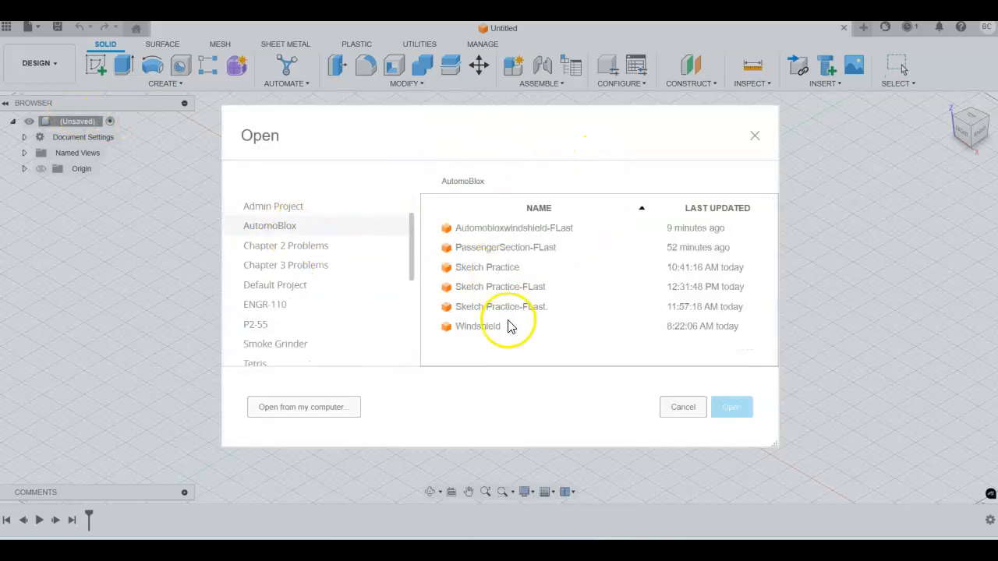
{"action": "left_click", "coordinate": [508, 290]}
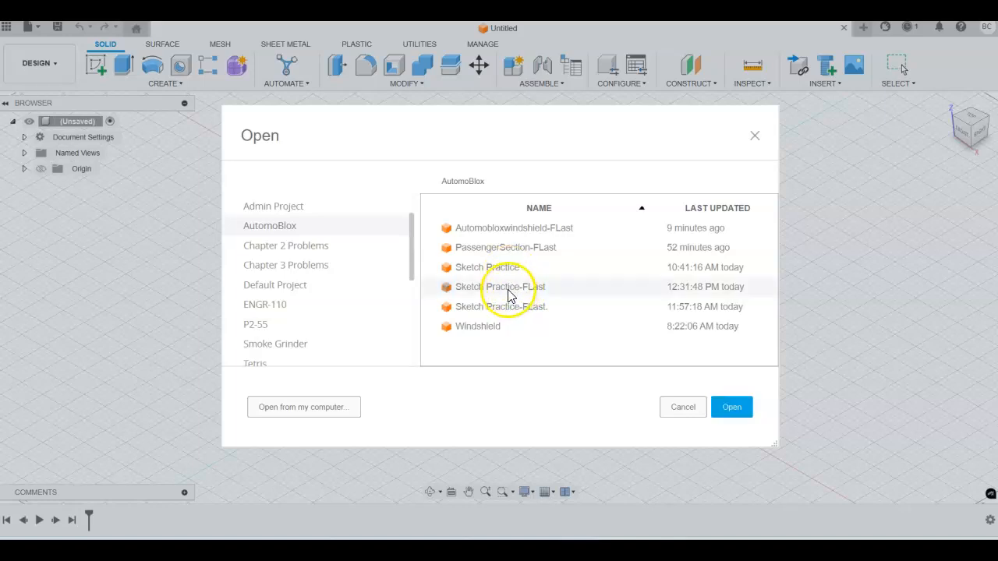
{"action": "left_click", "coordinate": [751, 411]}
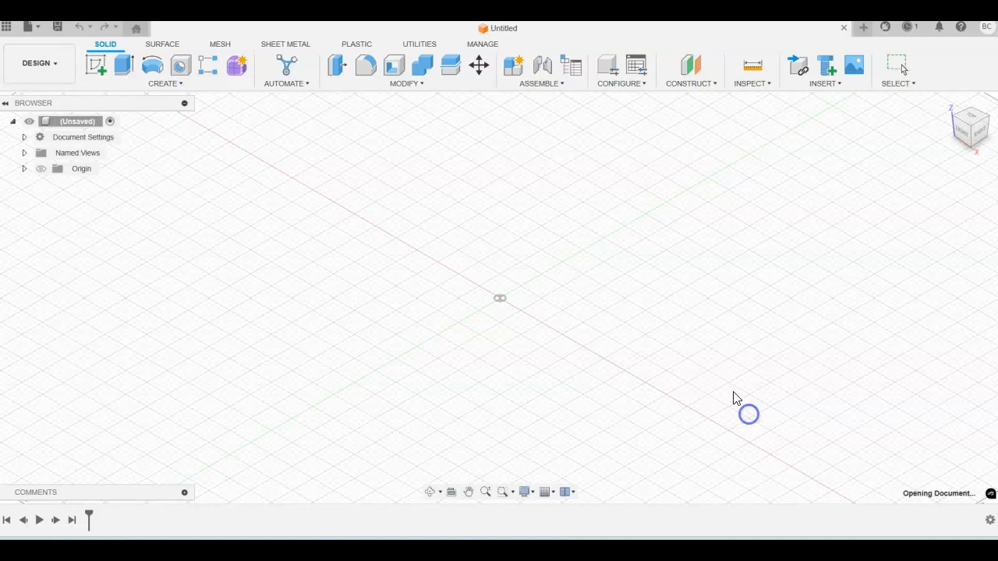
Extrude the rounded and the chamfered L-shaped profiles together as new bodies, about 1.6 in deep
{"action": "scroll", "coordinate": [670, 230], "scroll_direction": "up", "scroll_amount": 3}
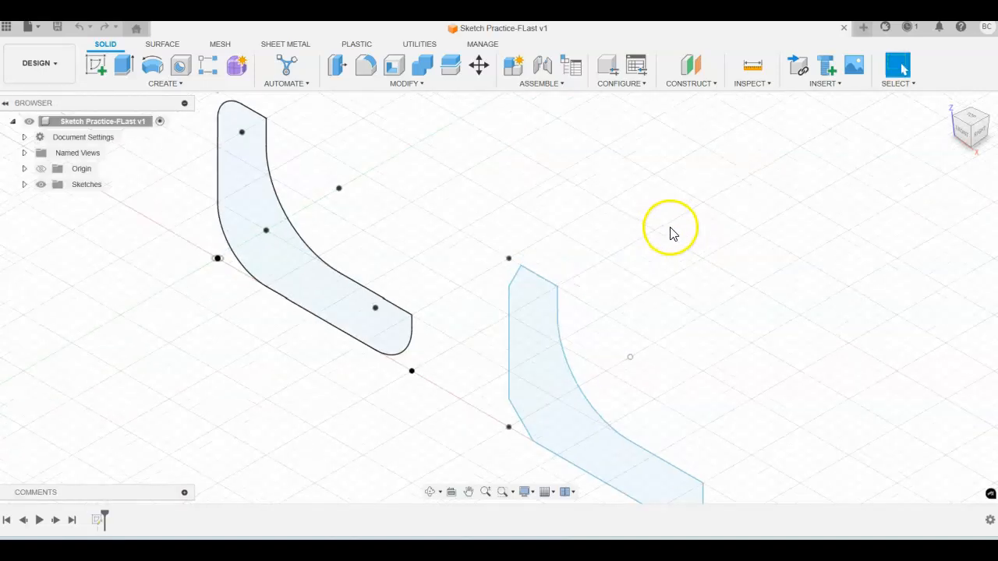
{"action": "scroll", "coordinate": [670, 231], "scroll_direction": "down", "scroll_amount": 4}
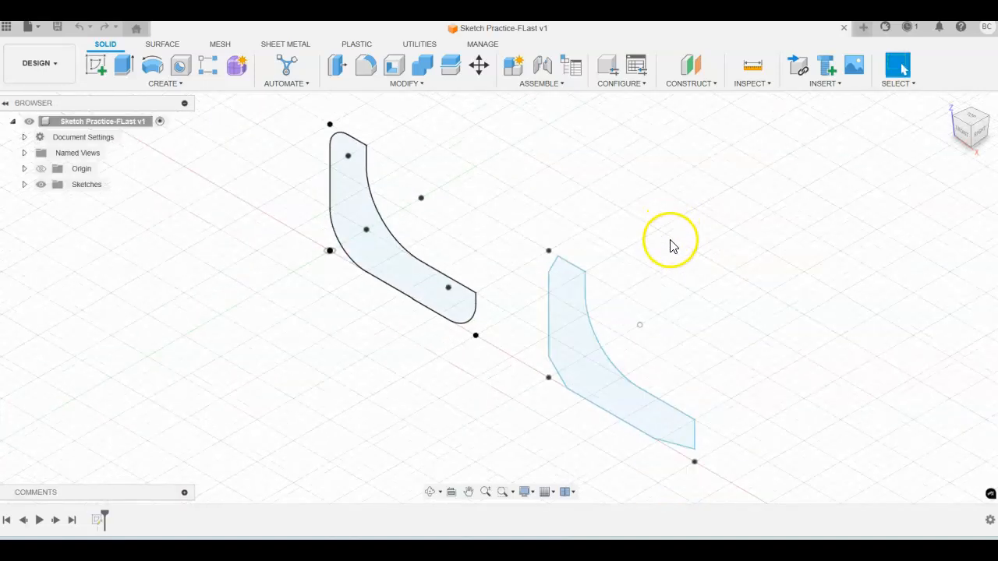
{"action": "left_click", "coordinate": [967, 138]}
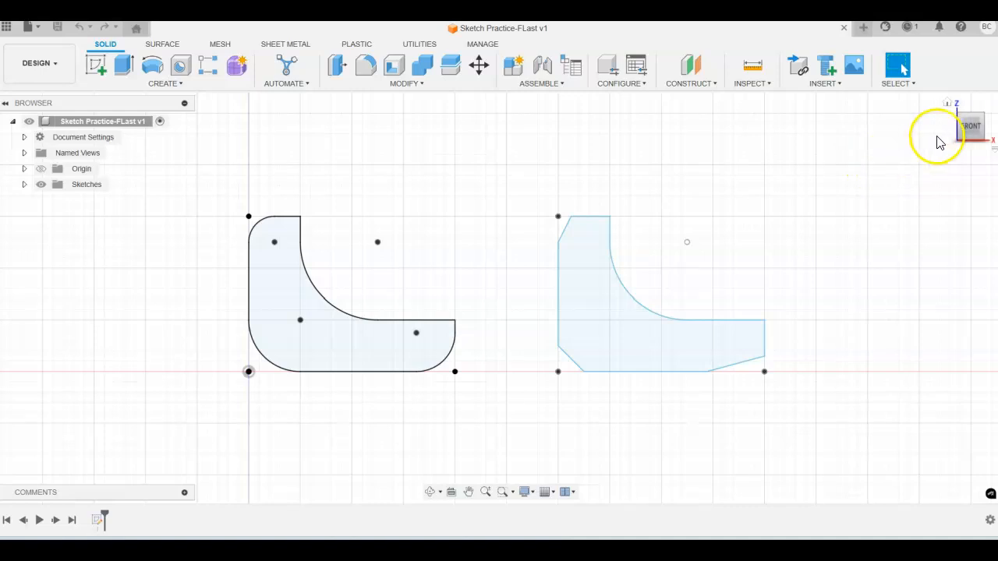
{"action": "left_click", "coordinate": [947, 104]}
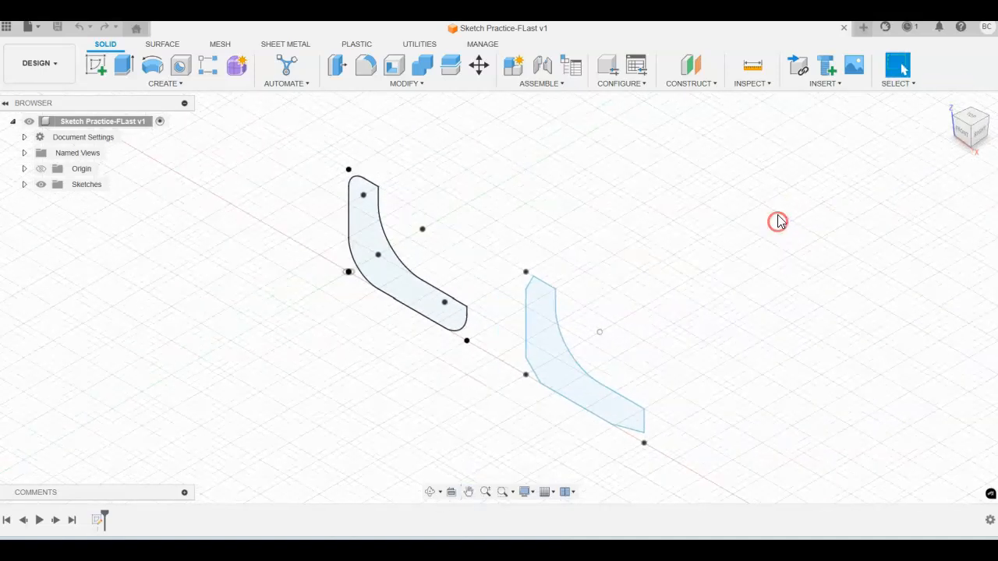
{"action": "left_click", "coordinate": [123, 66]}
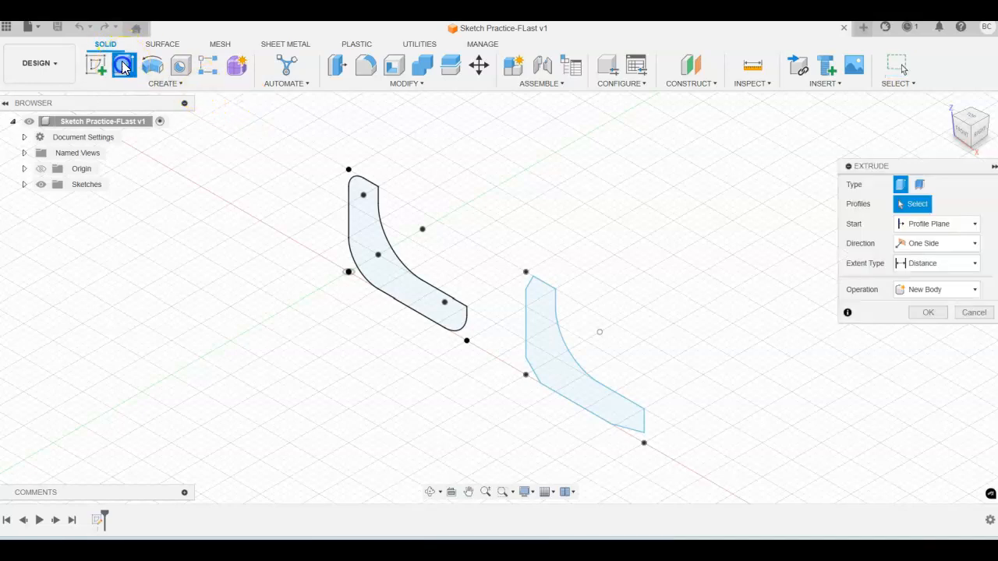
{"action": "left_click", "coordinate": [370, 252]}
{"action": "left_click", "coordinate": [538, 330]}
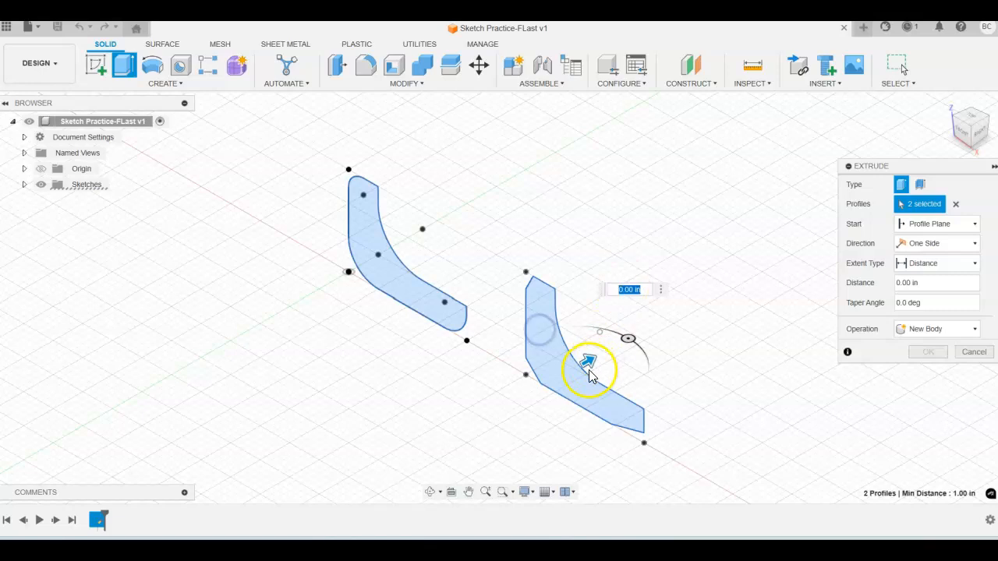
{"action": "left_click_drag", "start_coordinate": [590, 360], "coordinate": [684, 312]}
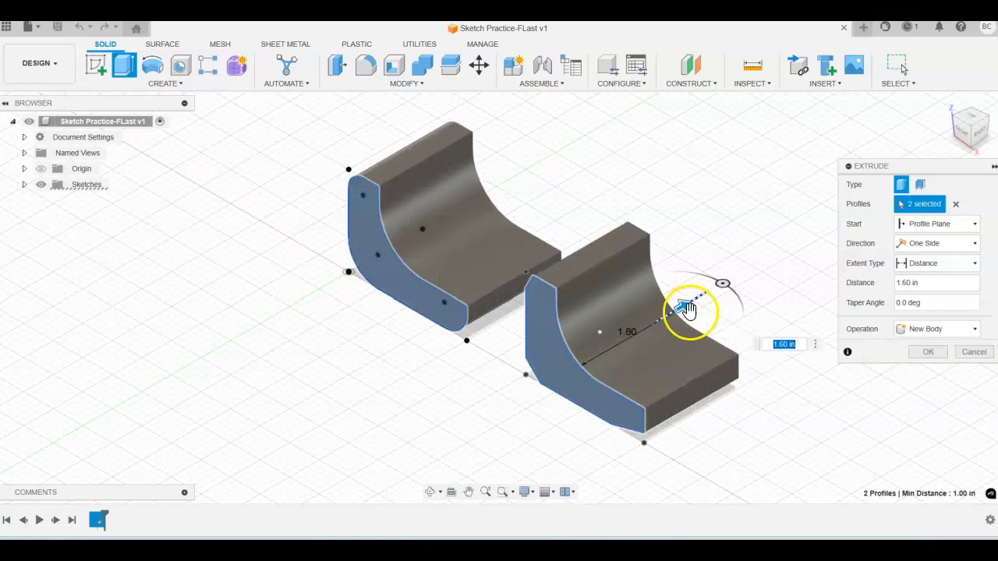
{"action": "key", "text": "Return"}
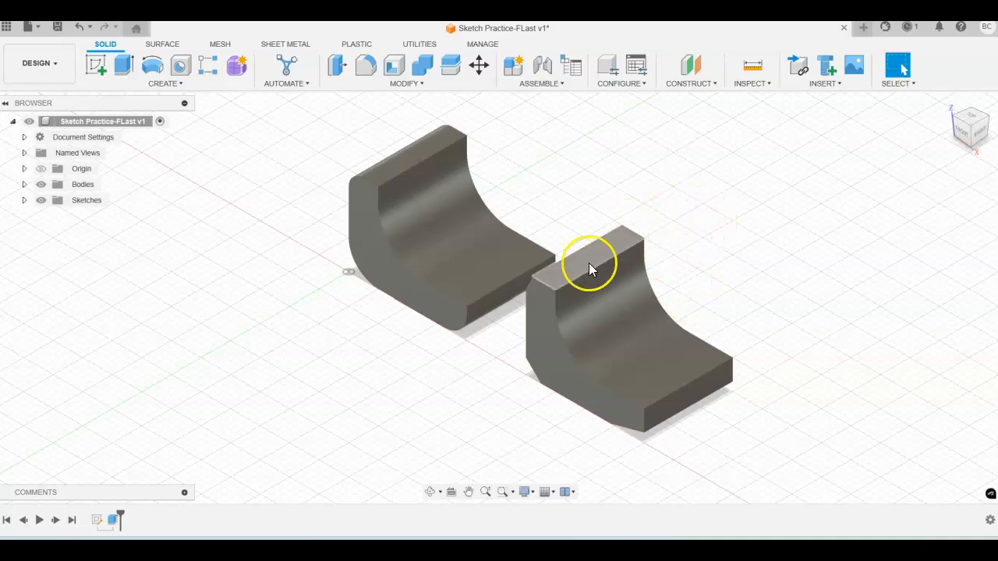
Examine both extruded L-shaped bodies from the front, from orbited angles and in the home view
{"action": "middle_click_drag", "start_coordinate": [689, 244], "coordinate": [667, 201]}
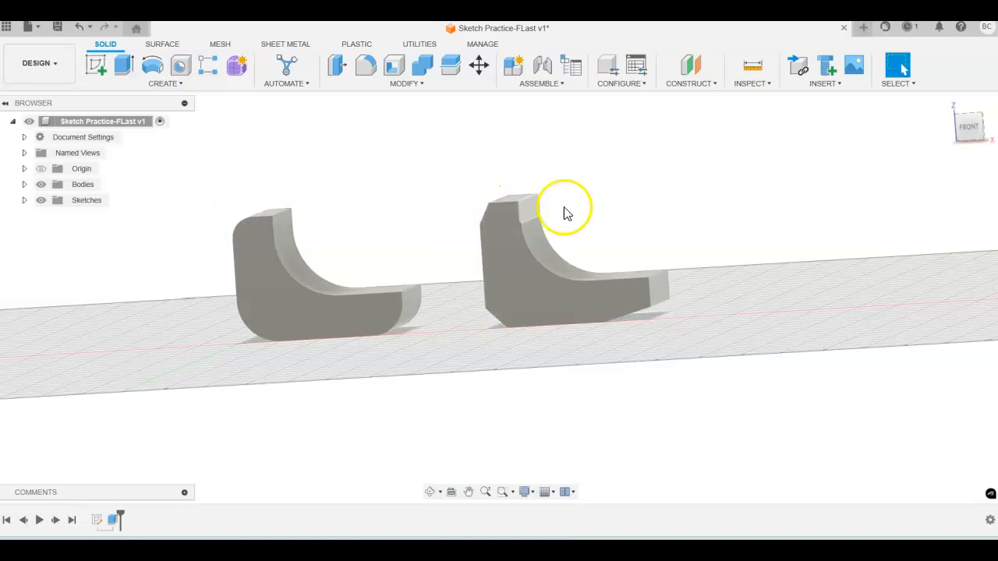
{"action": "left_click", "coordinate": [969, 126]}
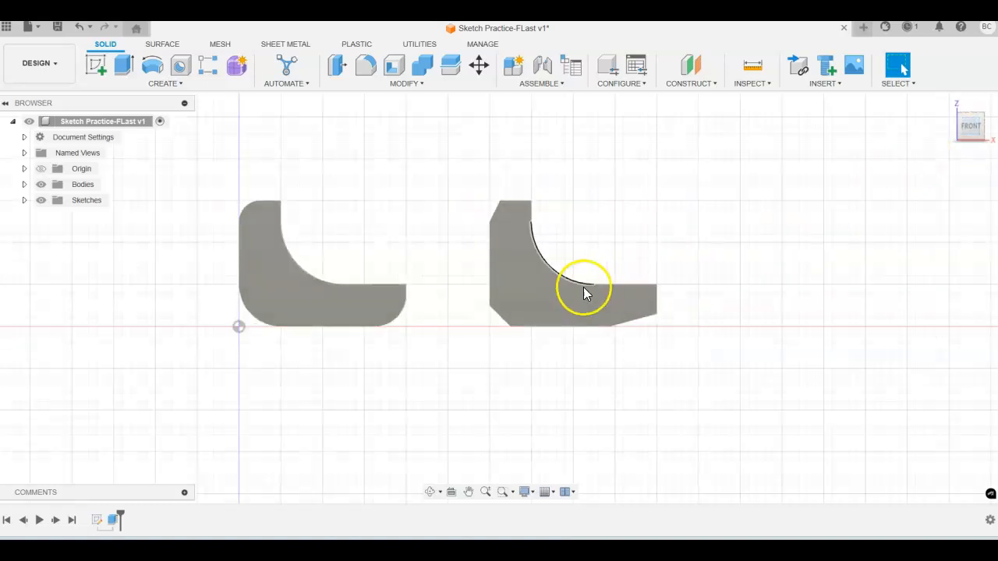
{"action": "scroll", "coordinate": [283, 229], "scroll_direction": "down", "scroll_amount": 1}
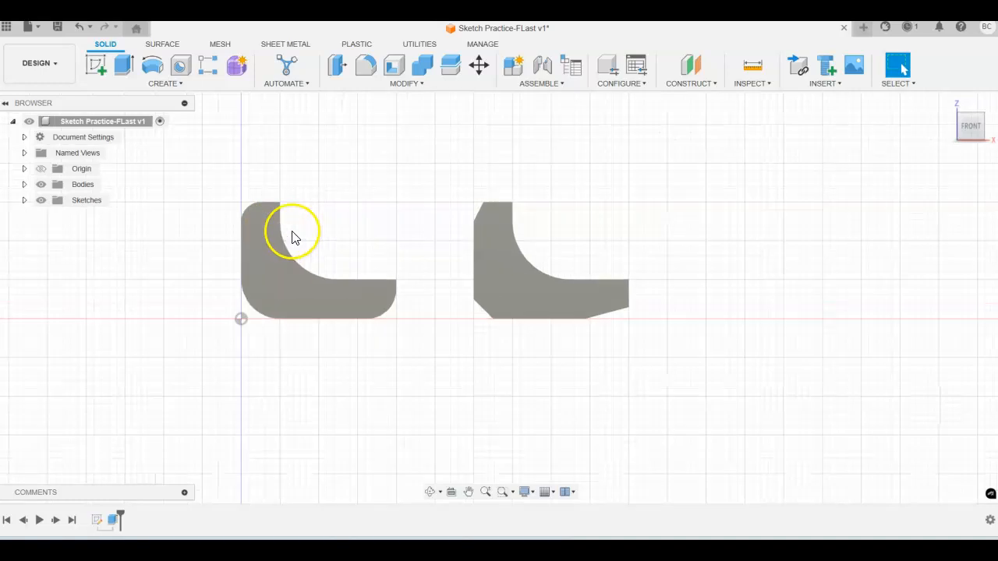
{"action": "scroll", "coordinate": [357, 222], "scroll_direction": "up", "scroll_amount": 3}
{"action": "scroll", "coordinate": [479, 214], "scroll_direction": "up", "scroll_amount": 1}
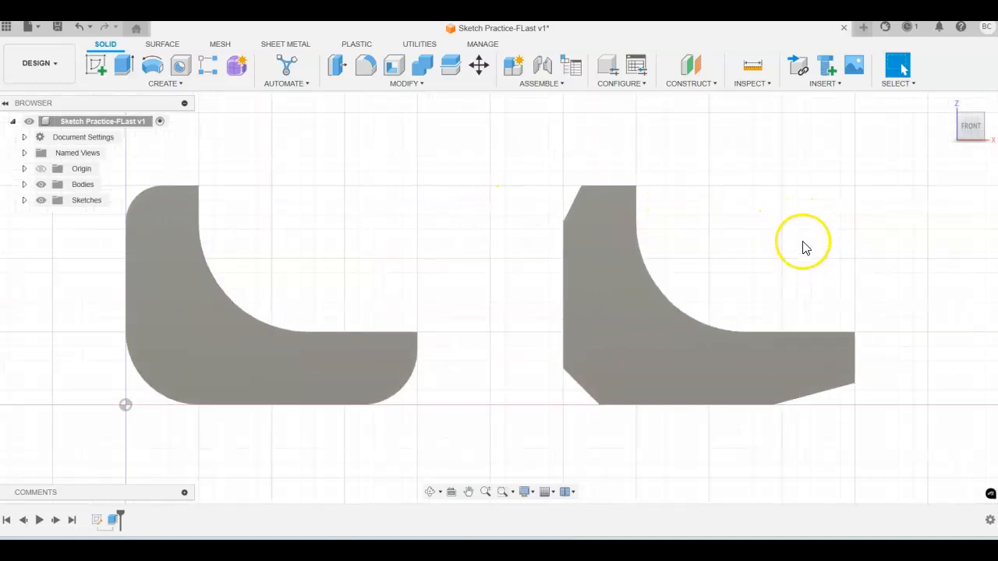
{"action": "middle_click_drag", "start_coordinate": [811, 250], "coordinate": [829, 230]}
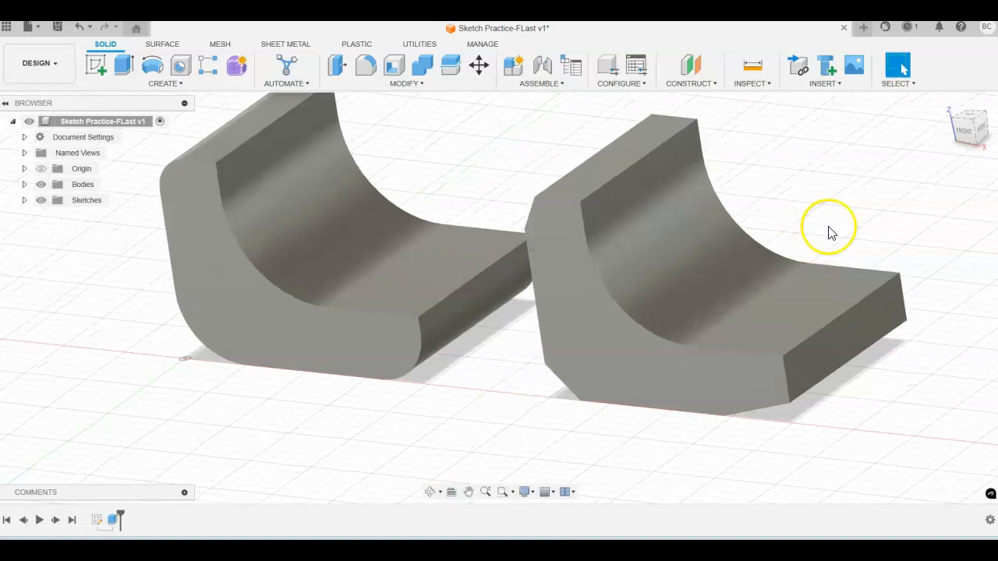
{"action": "left_click", "coordinate": [946, 105]}
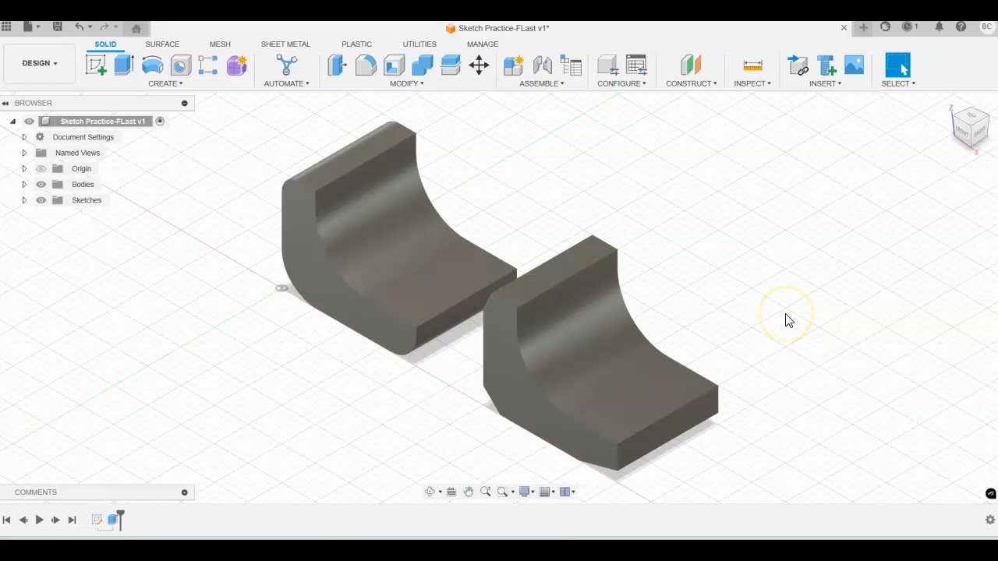
{"action": "middle_click_drag", "start_coordinate": [785, 320], "coordinate": [797, 272], "text": "shift"}
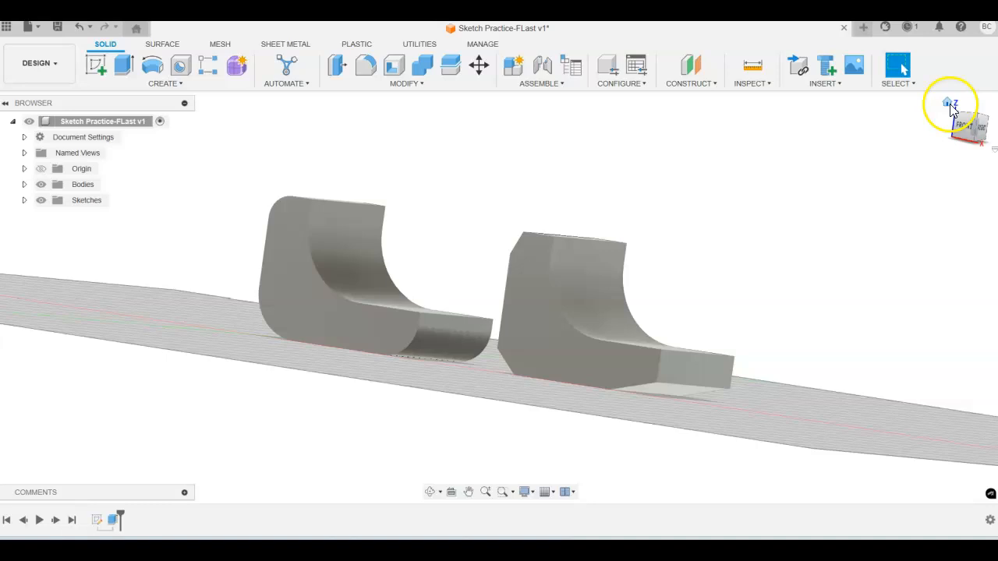
{"action": "left_click", "coordinate": [948, 105]}
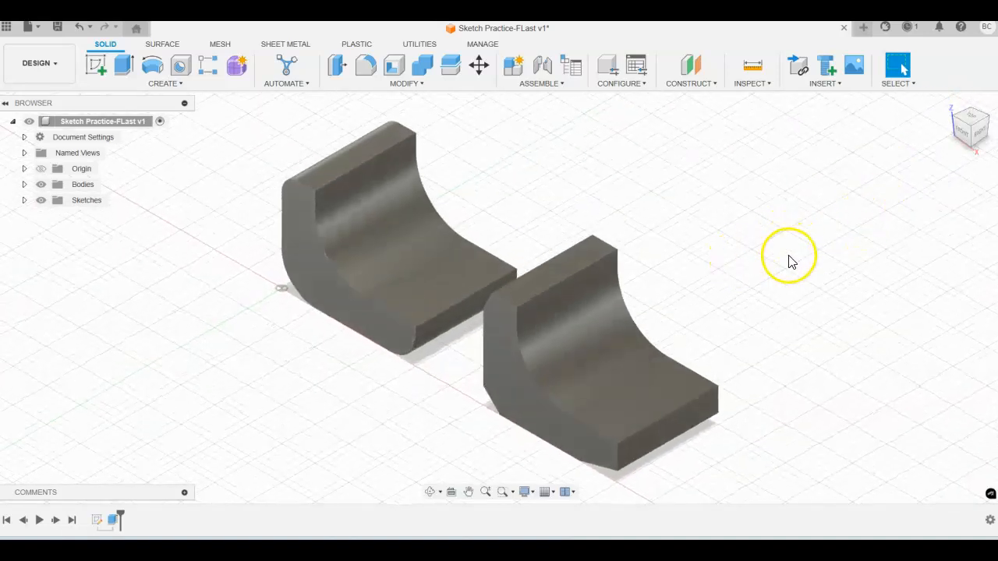
{"action": "middle_click_drag", "start_coordinate": [787, 273], "coordinate": [728, 242]}
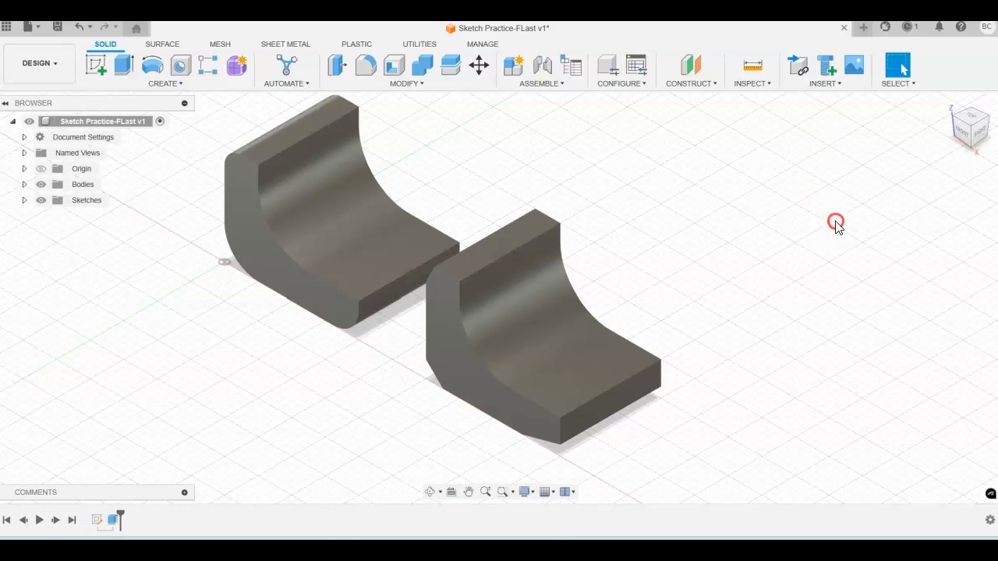
{"action": "scroll", "coordinate": [791, 269], "scroll_direction": "down", "scroll_amount": 1}
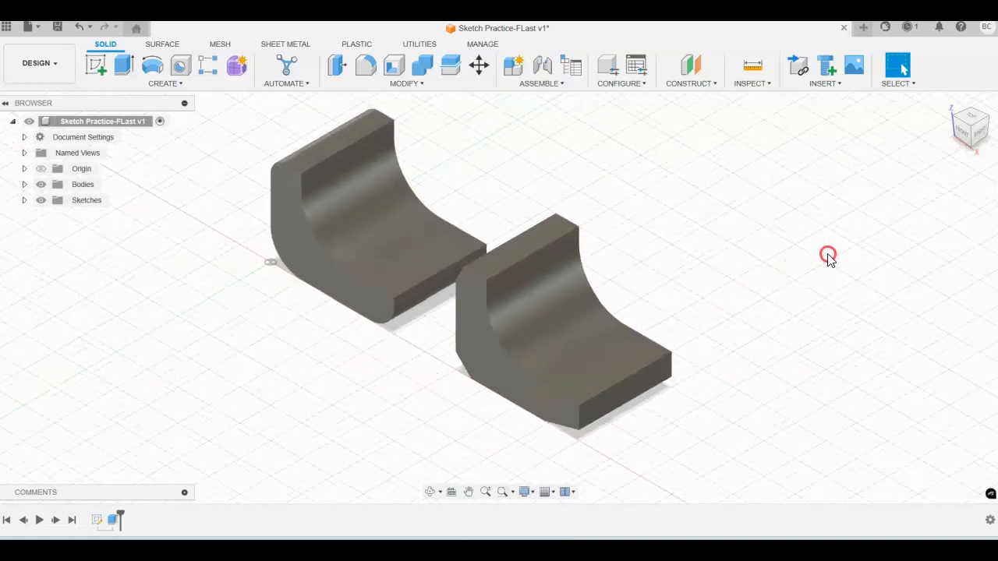
{"action": "middle_click_drag", "start_coordinate": [828, 258], "coordinate": [765, 248]}
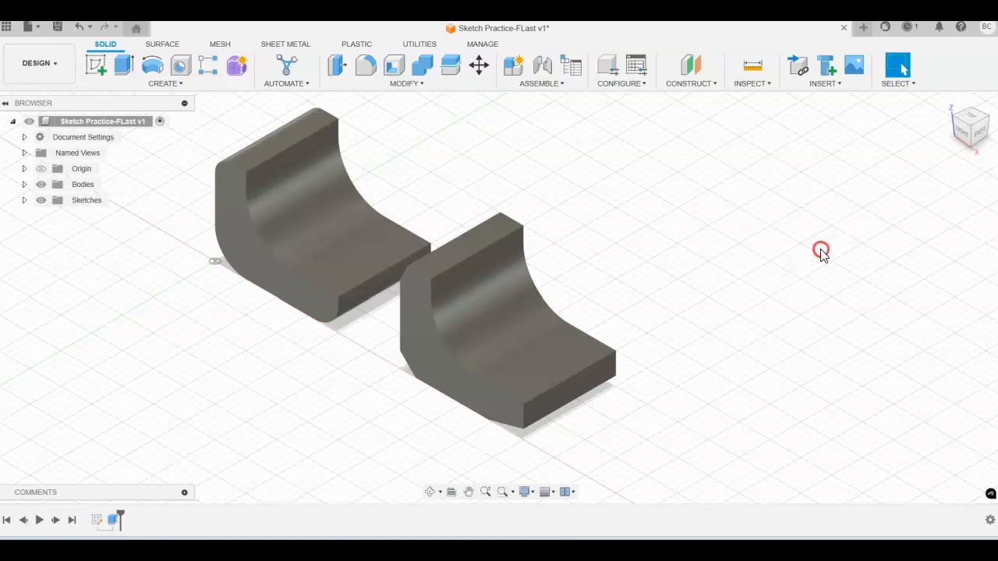
Reopen the sketch containing the two L-shaped profiles for editing
{"action": "left_click", "coordinate": [181, 515]}
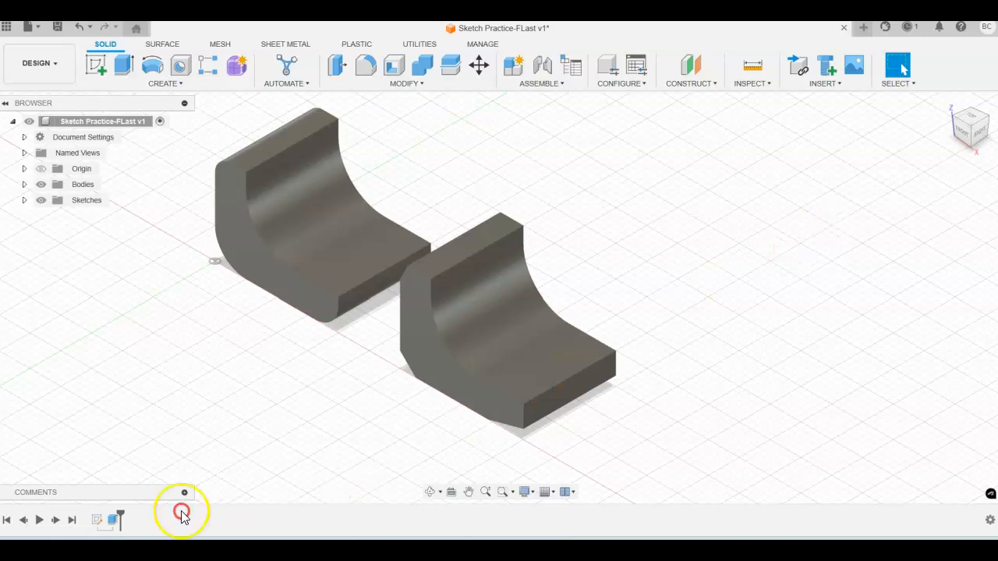
{"action": "right_click", "coordinate": [98, 519]}
{"action": "left_click", "coordinate": [123, 374]}
{"action": "mouse_move", "coordinate": [710, 234]}
{"action": "middle_mouse_down"}
{"action": "mouse_move", "coordinate": [541, 225]}
{"action": "mouse_move", "coordinate": [555, 230]}
{"action": "middle_mouse_up"}
Draw a third L-shaped line outline beside the chamfered profile on the horizontal axis, with a base about 1.67 in long and a vertical side about 1.43 in high
{"action": "left_click", "coordinate": [96, 65]}
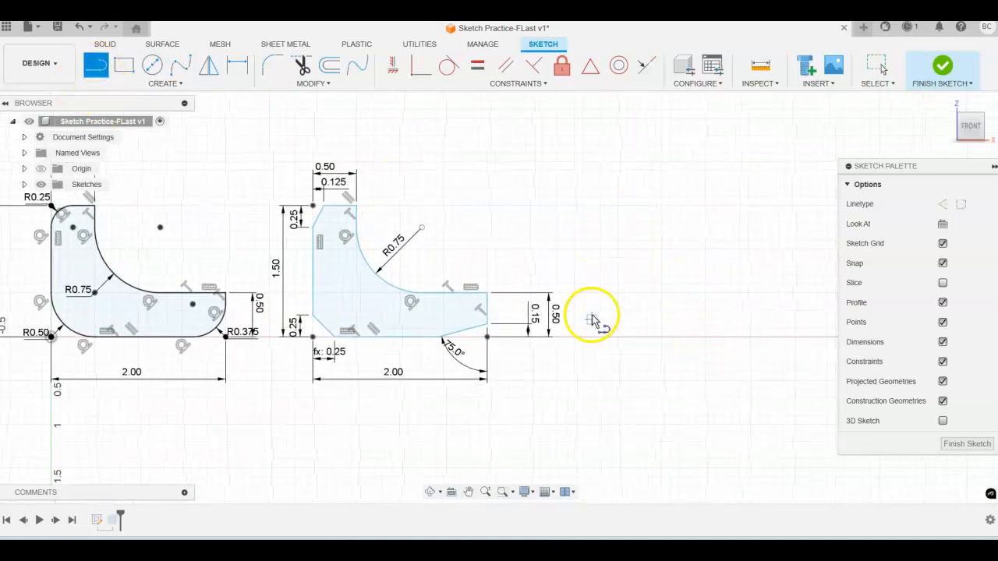
{"action": "left_click", "coordinate": [577, 337]}
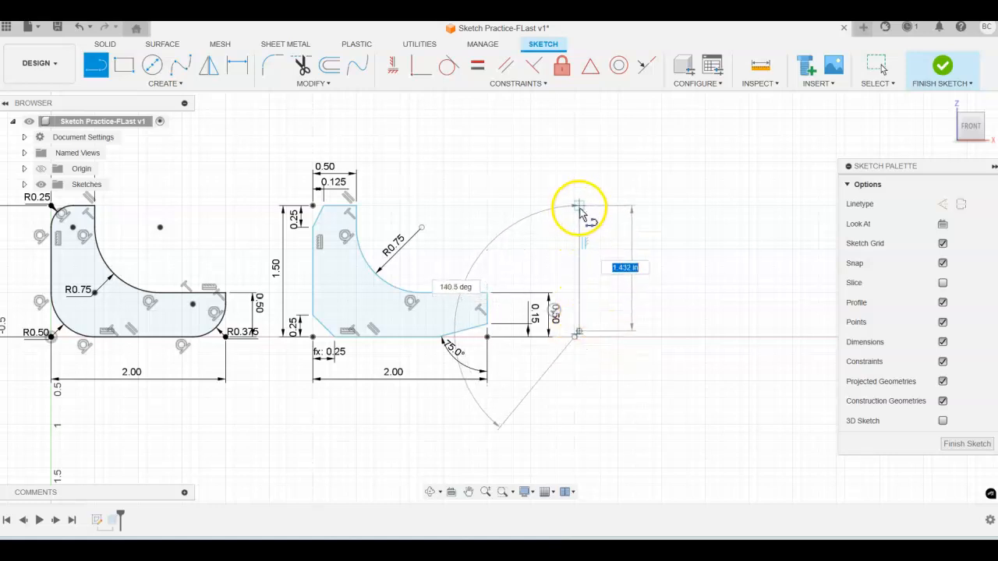
{"action": "left_click", "coordinate": [578, 205]}
{"action": "left_click", "coordinate": [617, 205]}
{"action": "left_click", "coordinate": [618, 293]}
{"action": "left_click", "coordinate": [723, 293]}
{"action": "left_click", "coordinate": [722, 337]}
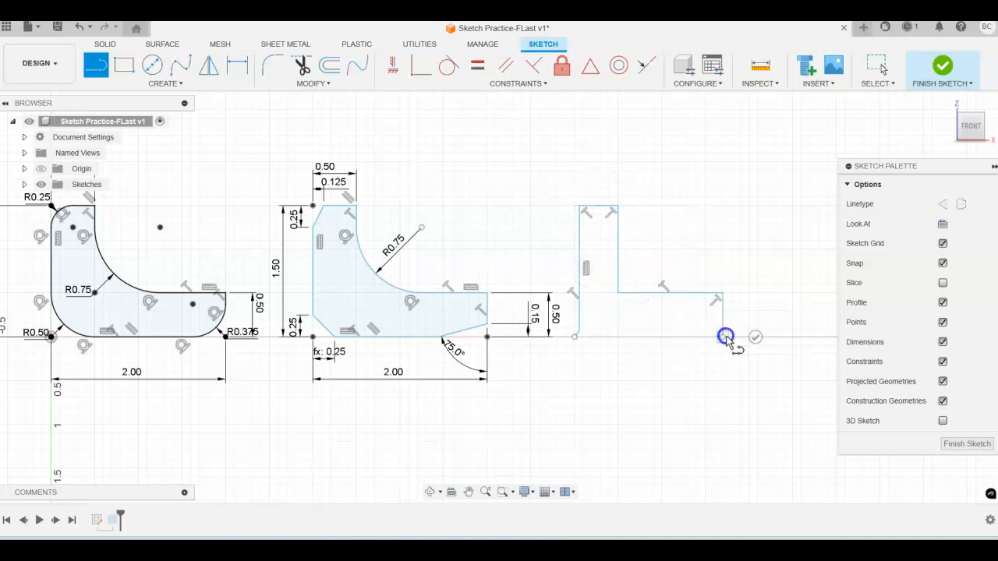
{"action": "left_click", "coordinate": [585, 341]}
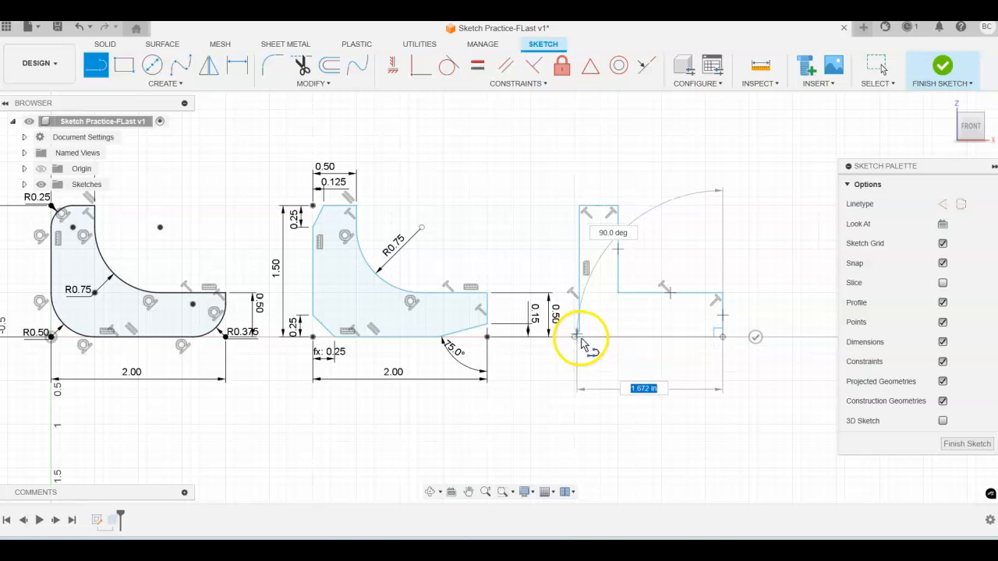
{"action": "left_click", "coordinate": [578, 338]}
{"action": "scroll", "coordinate": [584, 345], "scroll_direction": "up", "scroll_amount": 5}
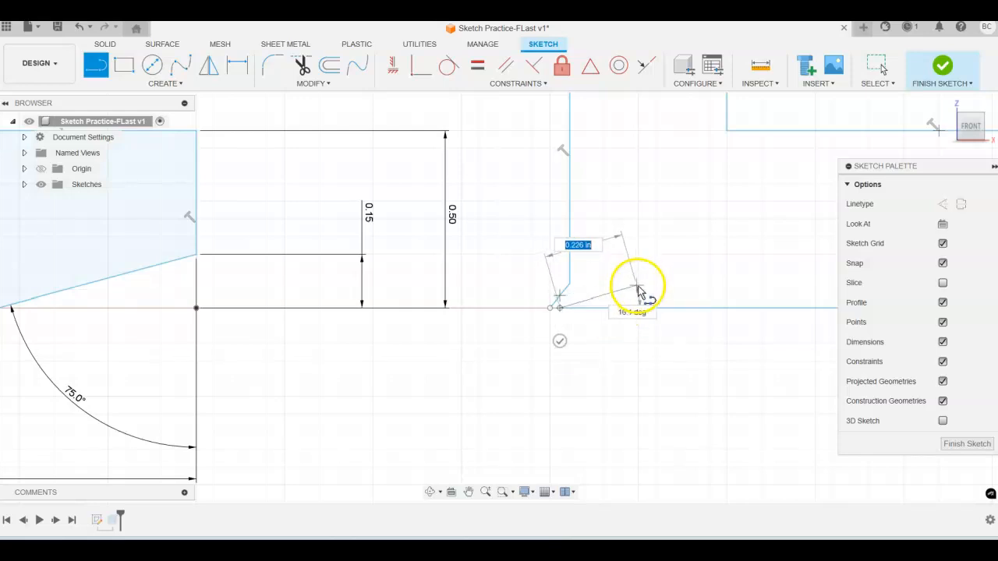
{"action": "right_click", "coordinate": [638, 286]}
{"action": "left_click", "coordinate": [675, 286]}
{"action": "middle_click_drag", "start_coordinate": [668, 285], "coordinate": [491, 282]}
{"action": "key", "text": "Escape"}
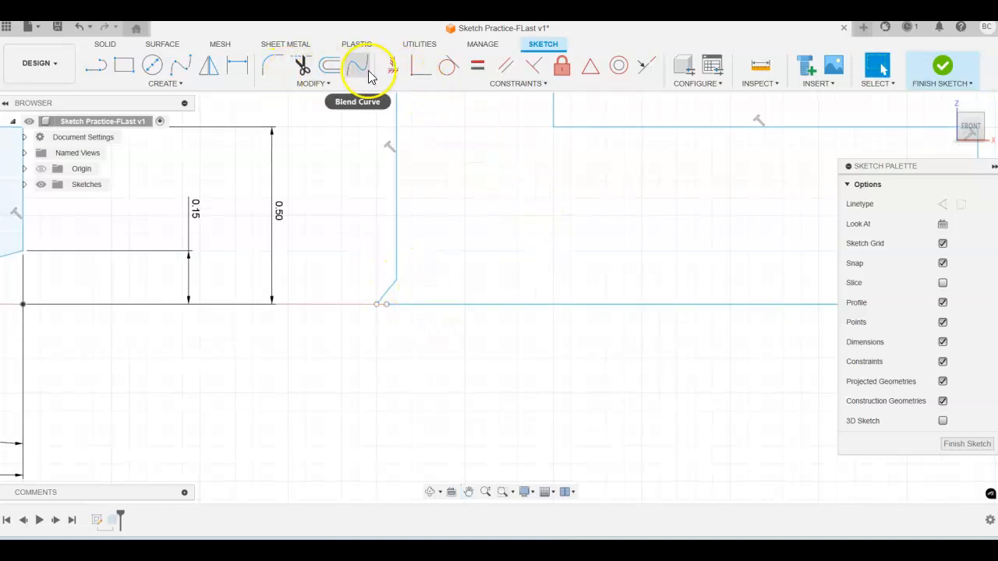
Extend the new outline's outer vertical line down to its base line to close the L-shaped profile
{"action": "left_click", "coordinate": [348, 84]}
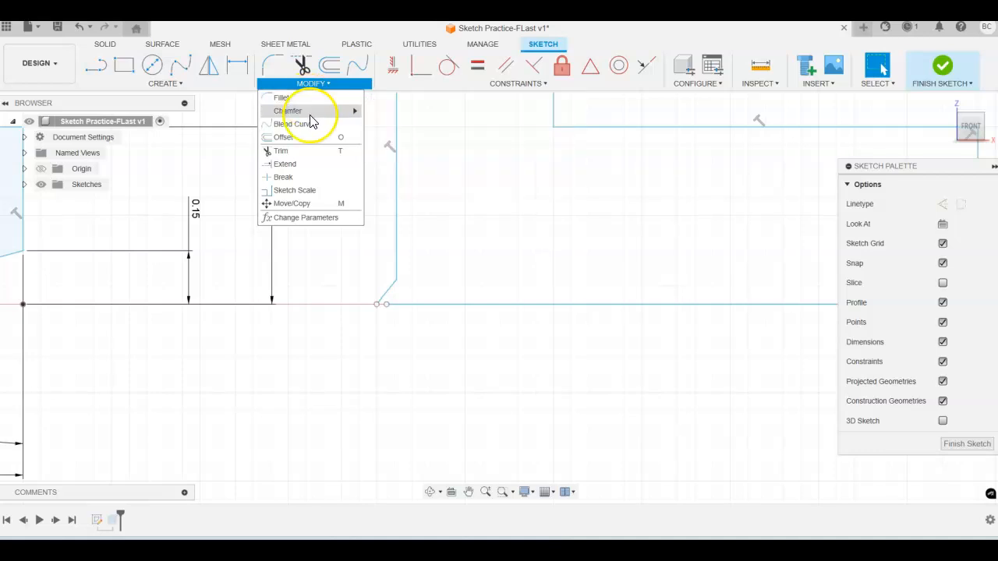
{"action": "left_click", "coordinate": [292, 165]}
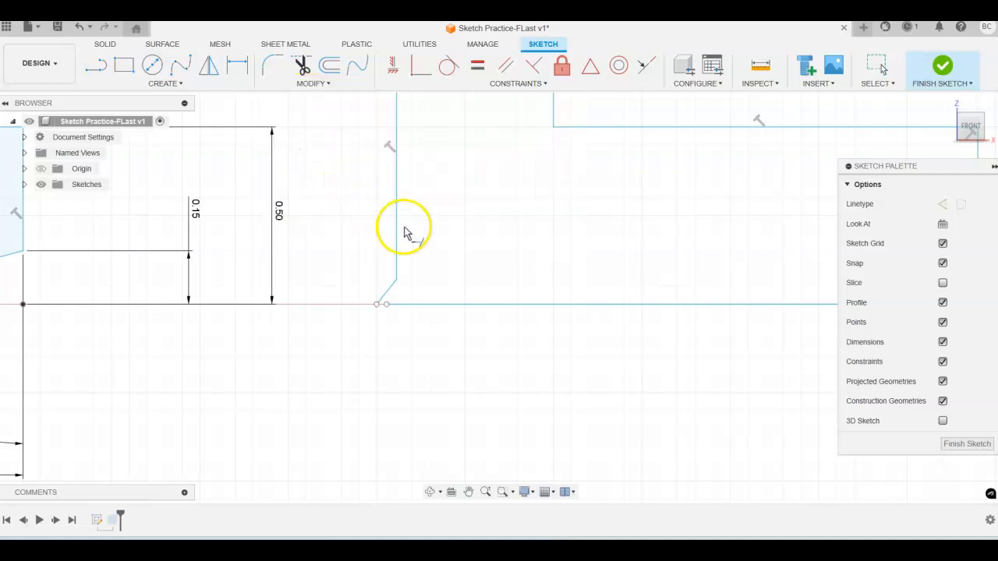
{"action": "left_click", "coordinate": [398, 236]}
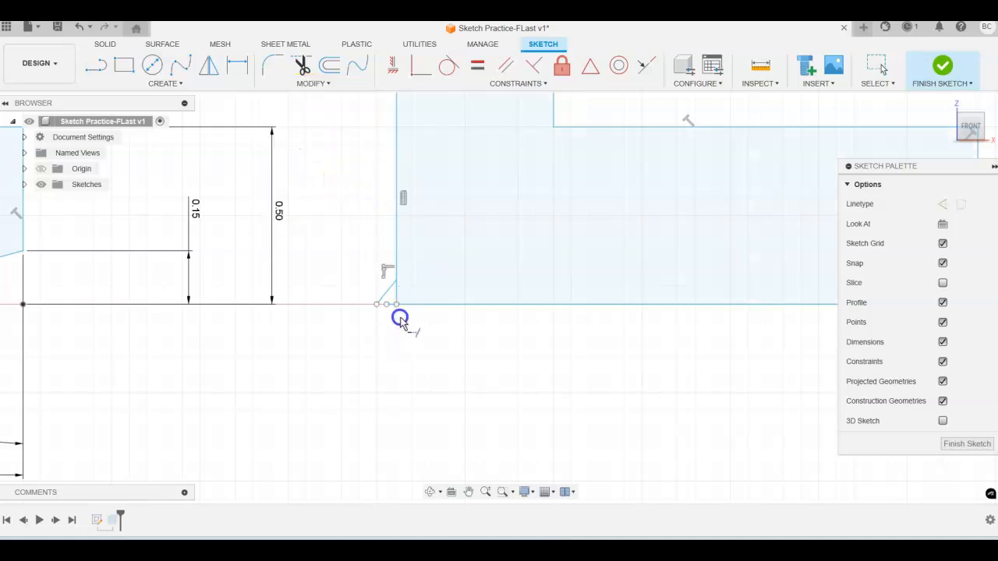
{"action": "scroll", "coordinate": [394, 306], "scroll_direction": "up", "scroll_amount": 4}
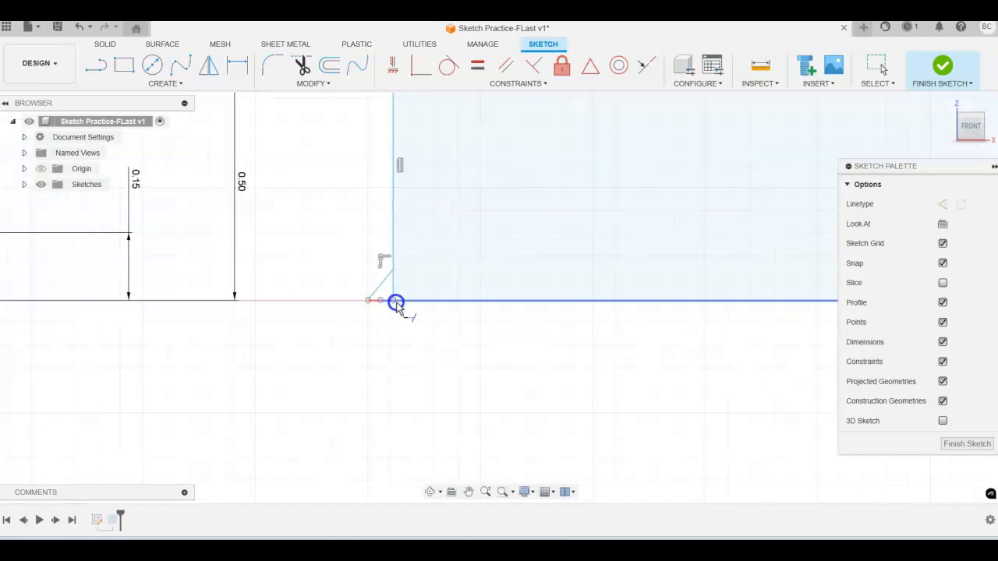
Trim the leftover slanted line and the short horizontal stub beside the third profile's lower outer corner
{"action": "left_click", "coordinate": [297, 67]}
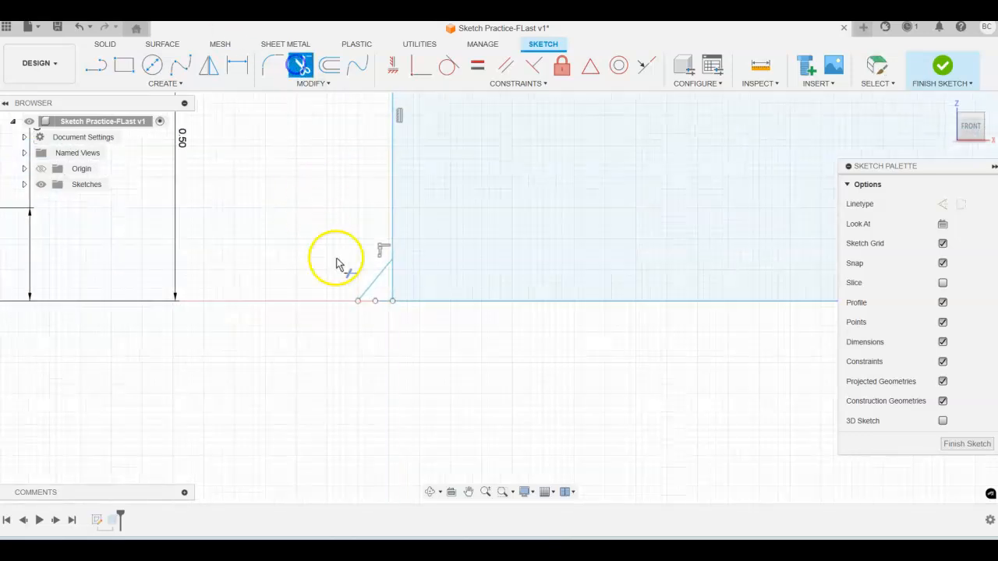
{"action": "left_click", "coordinate": [375, 281]}
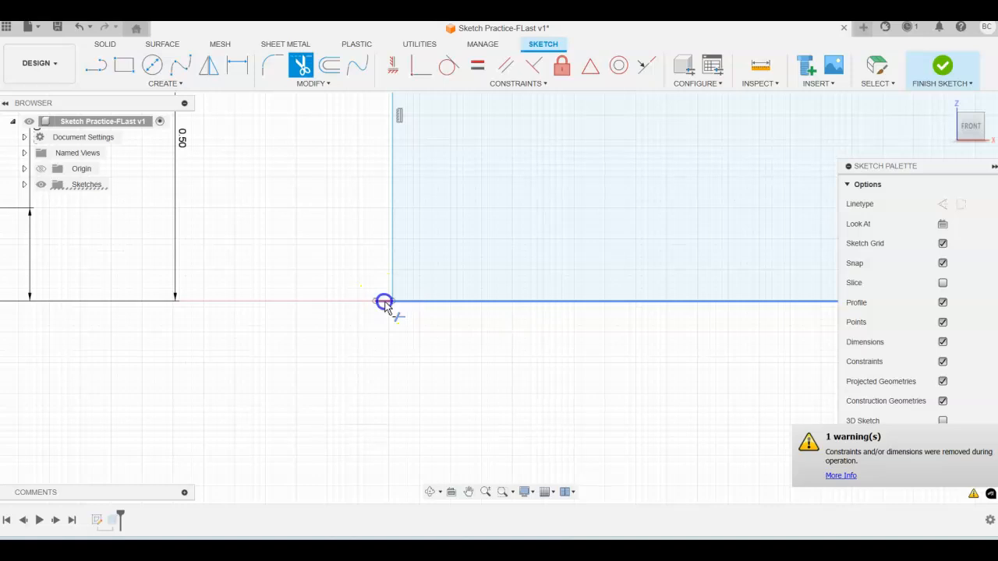
{"action": "scroll", "coordinate": [461, 276], "scroll_direction": "down", "scroll_amount": 5}
{"action": "mouse_move", "coordinate": [643, 232]}
{"action": "middle_mouse_down"}
{"action": "mouse_move", "coordinate": [472, 299]}
{"action": "mouse_move", "coordinate": [484, 330]}
{"action": "middle_mouse_up"}
{"action": "scroll", "coordinate": [546, 205], "scroll_direction": "down", "scroll_amount": 2}
{"action": "middle_click_drag", "start_coordinate": [553, 205], "coordinate": [517, 251]}
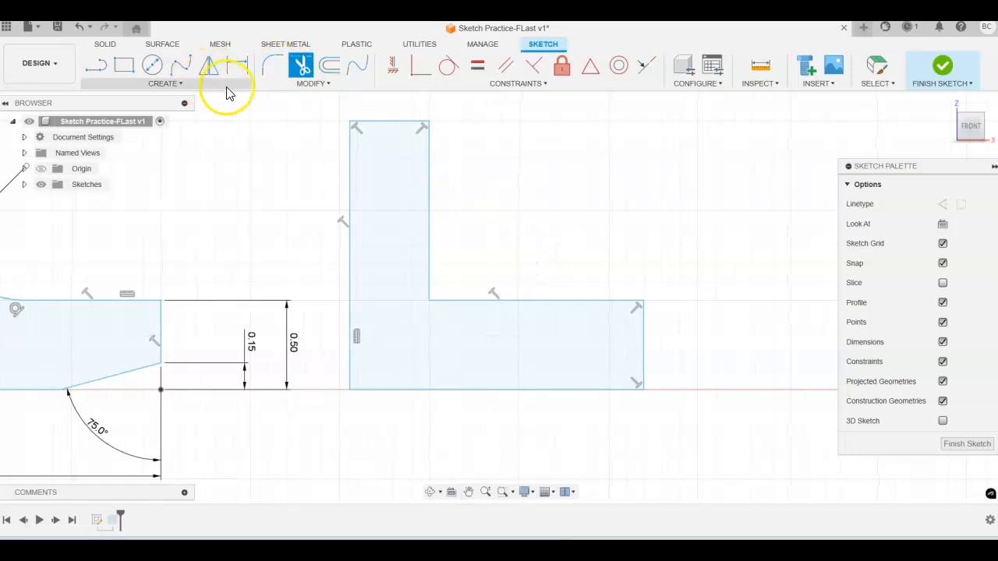
Dimension the third profile's outer vertical side and set its base length to 2 in
{"action": "left_click", "coordinate": [237, 65]}
{"action": "scroll", "coordinate": [552, 206], "scroll_direction": "down", "scroll_amount": 1}
{"action": "scroll", "coordinate": [551, 205], "scroll_direction": "down", "scroll_amount": 2}
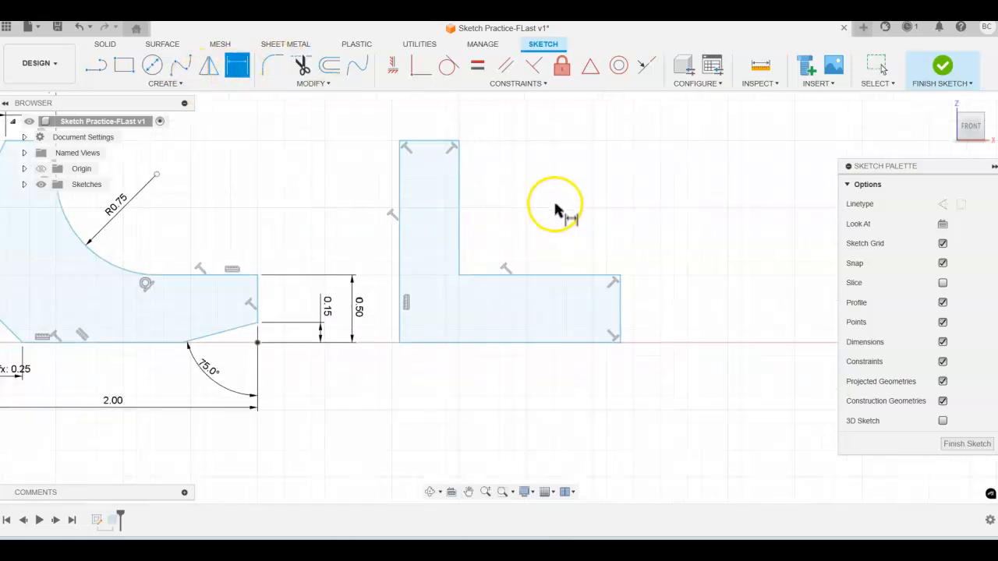
{"action": "middle_click_drag", "start_coordinate": [556, 212], "coordinate": [628, 246]}
{"action": "left_click", "coordinate": [460, 237]}
{"action": "left_click", "coordinate": [415, 245]}
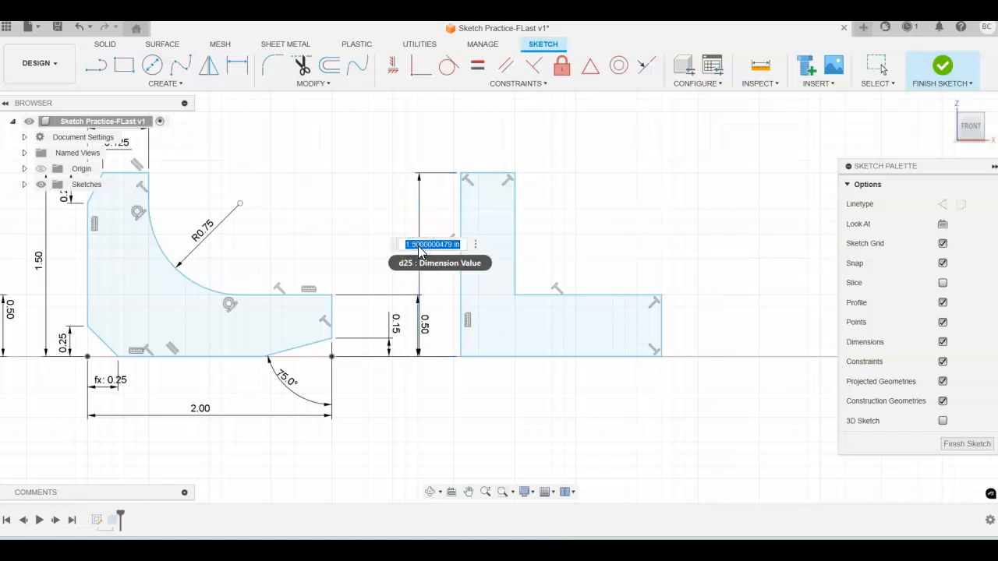
{"action": "key", "text": "Return"}
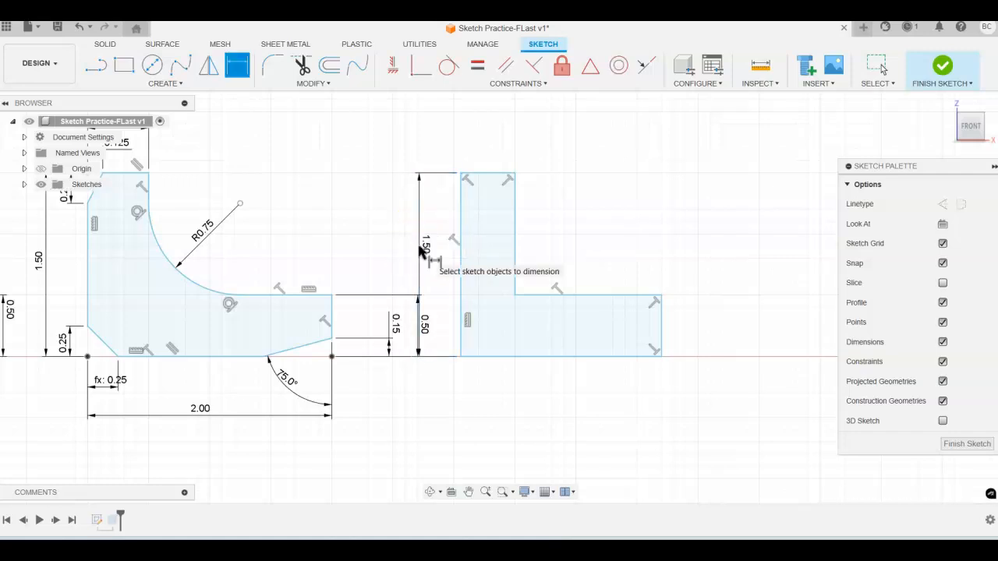
{"action": "left_click", "coordinate": [568, 358]}
{"action": "left_click", "coordinate": [559, 405]}
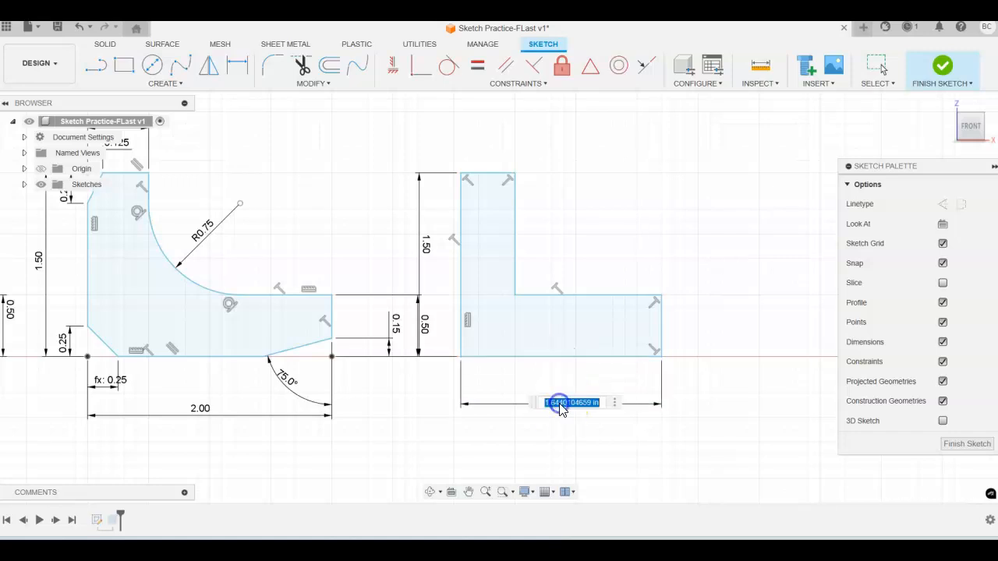
{"action": "type", "text": "2"}
{"action": "key", "text": "Return"}
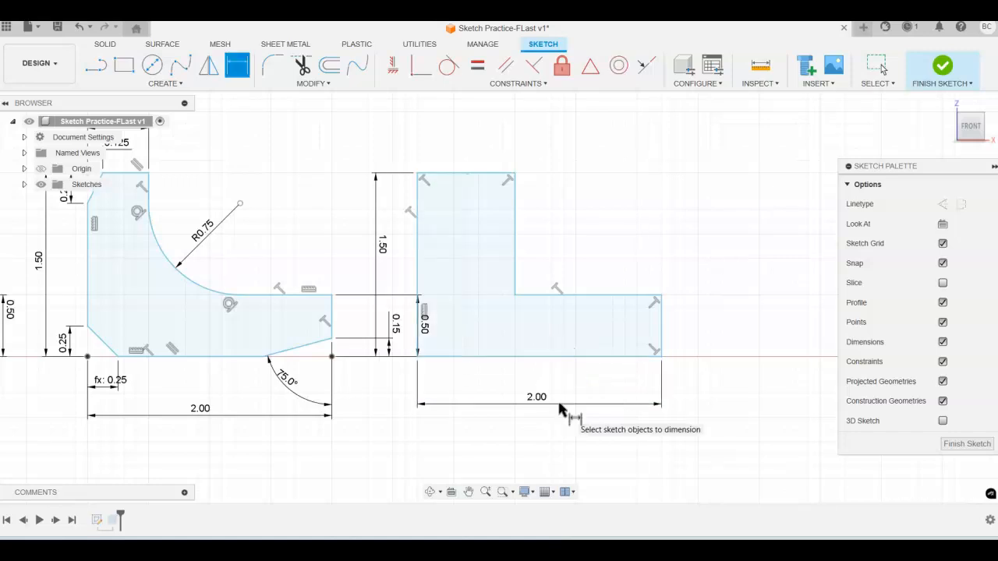
Set the width of the third profile's upright leg to 0.5 in and dimension the height of its base leg's end
{"action": "left_click", "coordinate": [466, 172]}
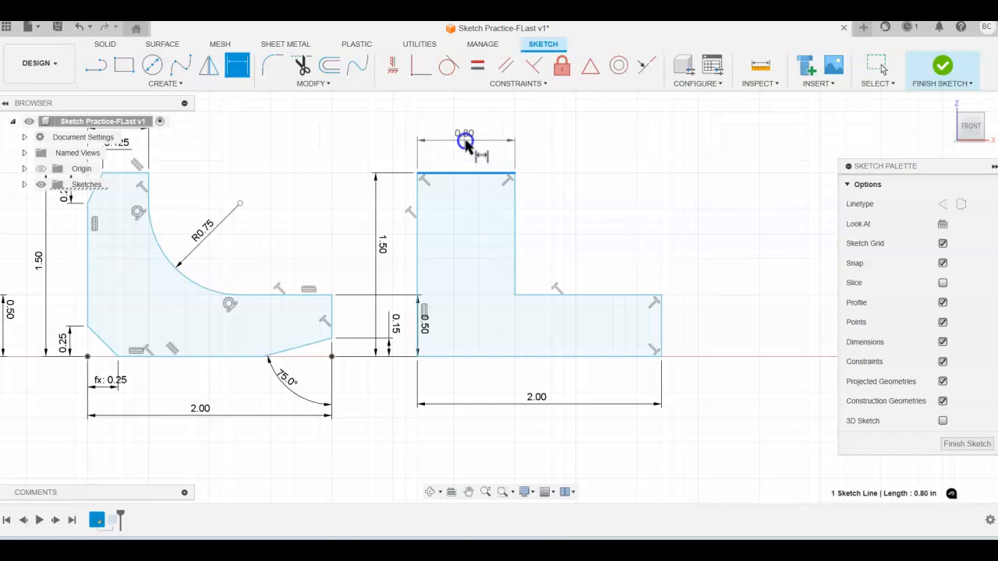
{"action": "left_click", "coordinate": [466, 144]}
{"action": "type", "text": ".5"}
{"action": "key", "text": "Return"}
{"action": "left_click", "coordinate": [663, 329]}
{"action": "left_click", "coordinate": [730, 324]}
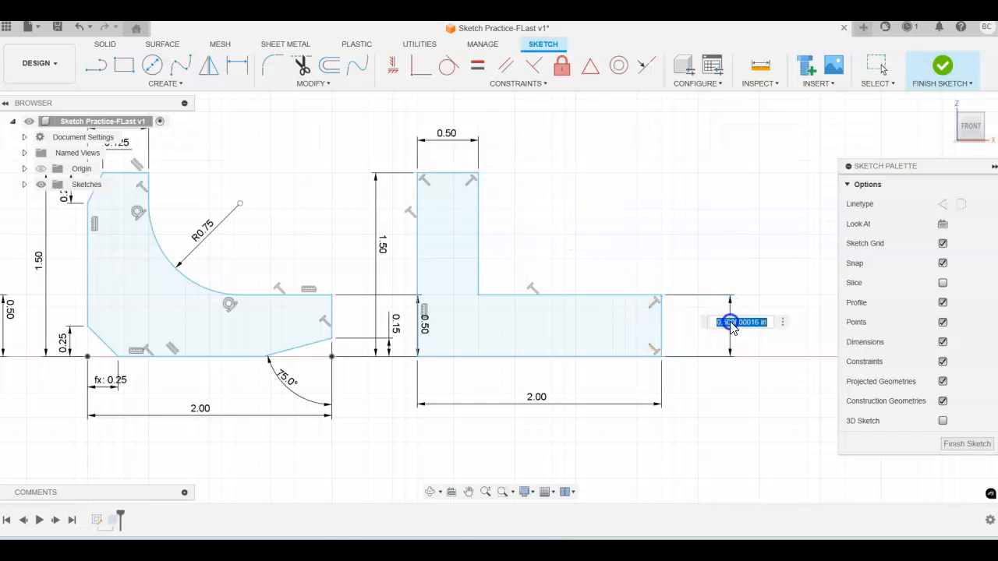
{"action": "key", "text": "Return"}
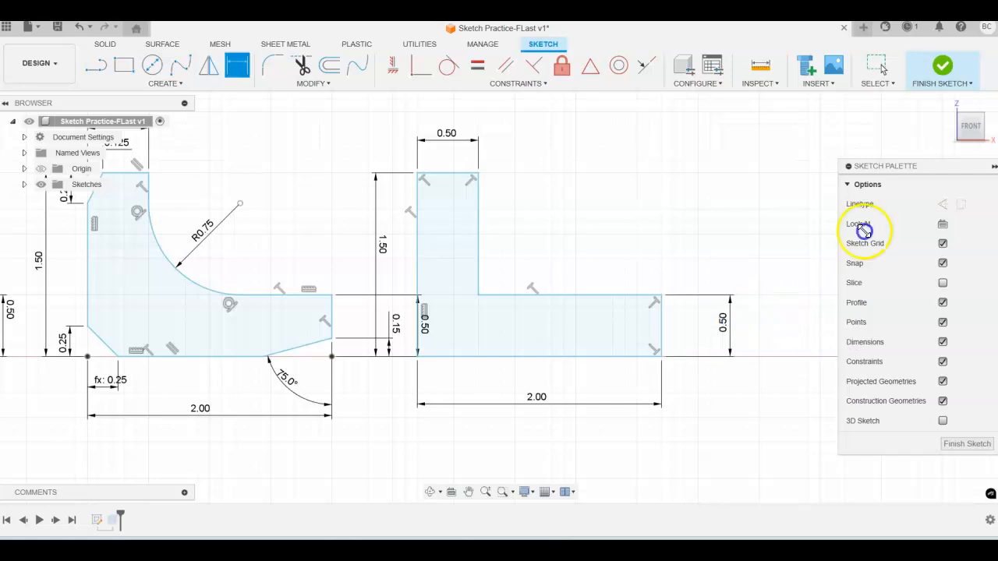
Finish the sketch and add the third L-shaped profile to the existing 1.5 in extrusion
{"action": "left_click", "coordinate": [948, 64]}
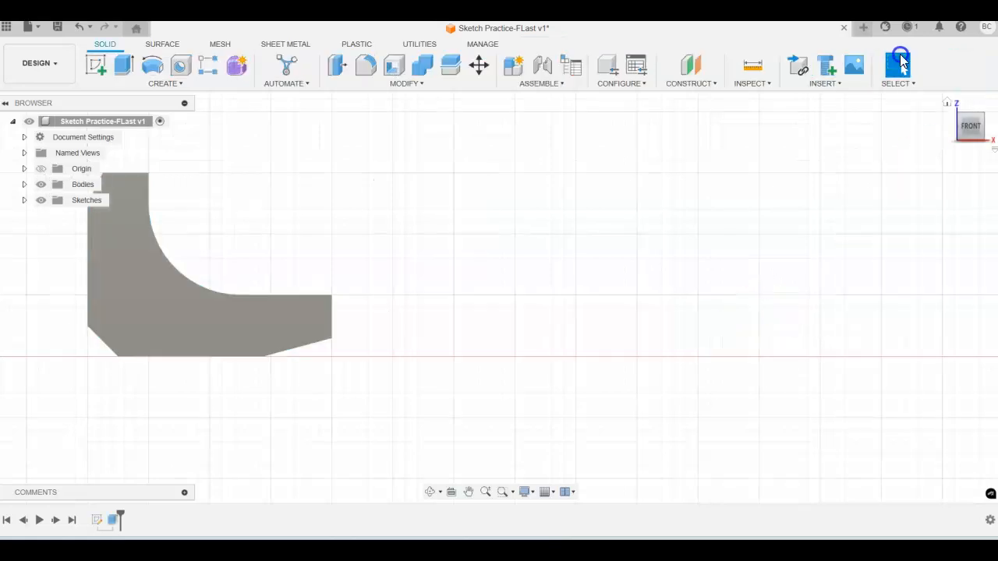
{"action": "scroll", "coordinate": [452, 229], "scroll_direction": "down", "scroll_amount": 5}
{"action": "scroll", "coordinate": [635, 244], "scroll_direction": "down", "scroll_amount": 2}
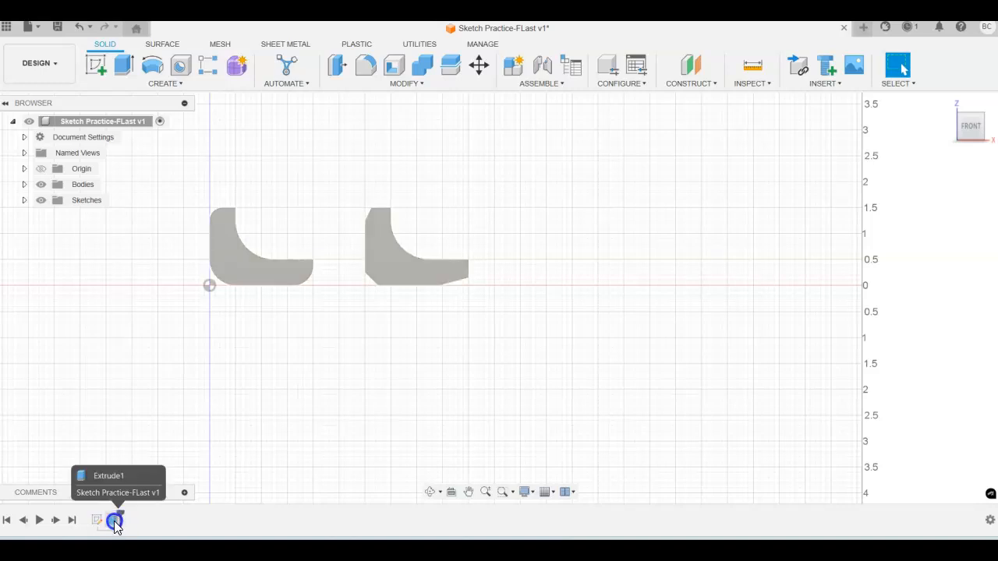
{"action": "middle_click_drag", "start_coordinate": [349, 456], "coordinate": [380, 456], "text": "shift"}
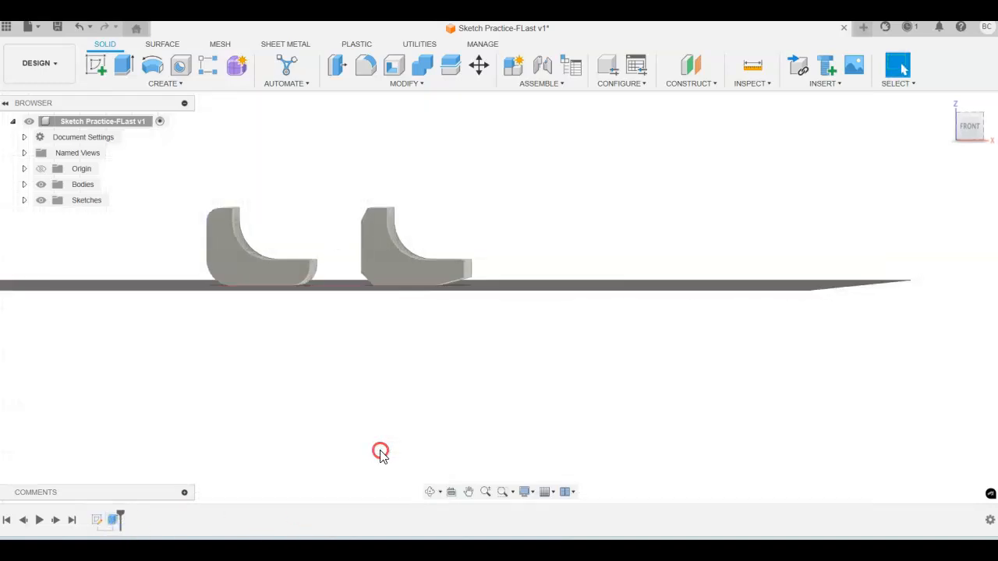
{"action": "left_click", "coordinate": [113, 520]}
{"action": "right_click", "coordinate": [113, 520]}
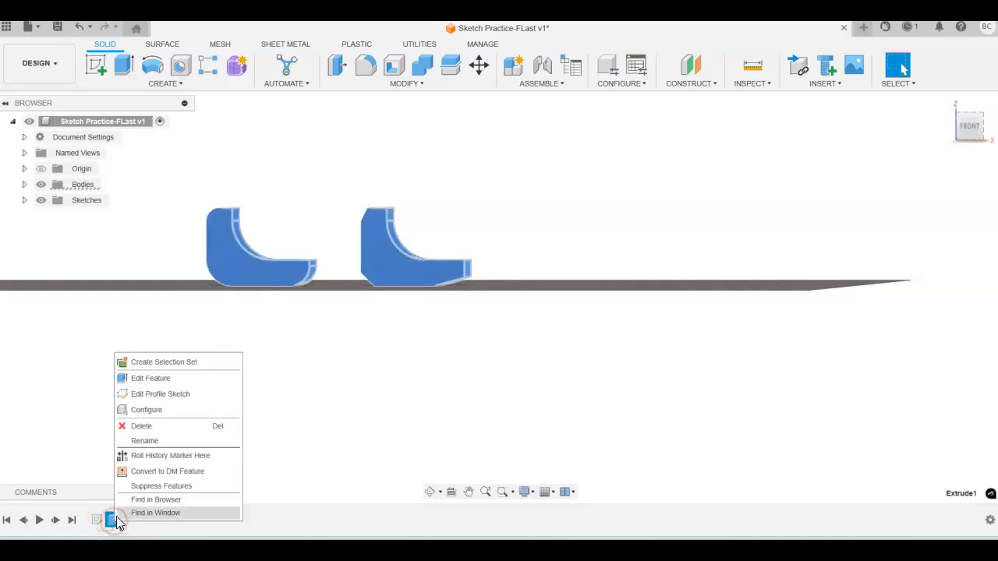
{"action": "left_click", "coordinate": [136, 380]}
{"action": "middle_click_drag", "start_coordinate": [701, 350], "coordinate": [679, 351], "text": "shift"}
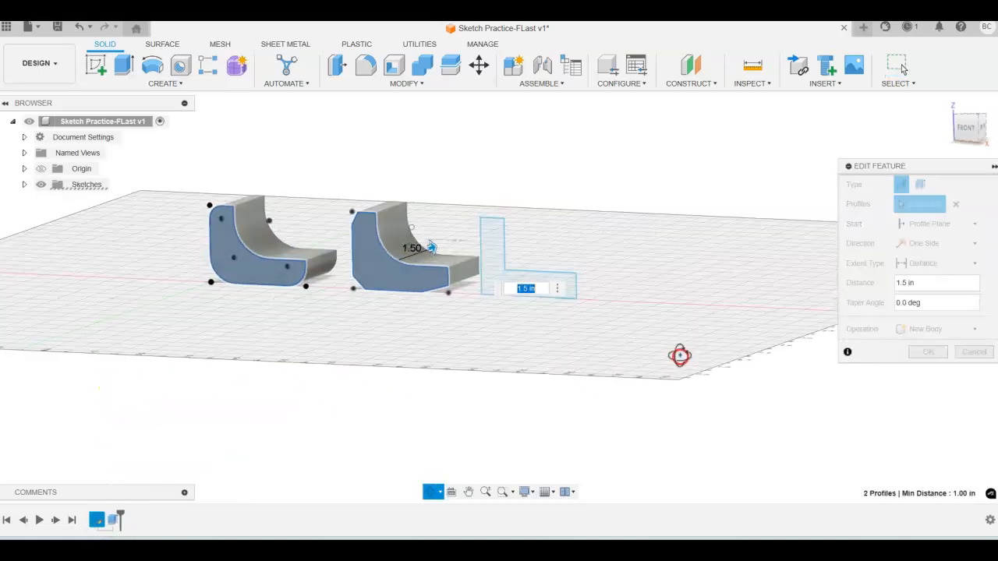
{"action": "left_click", "coordinate": [496, 261]}
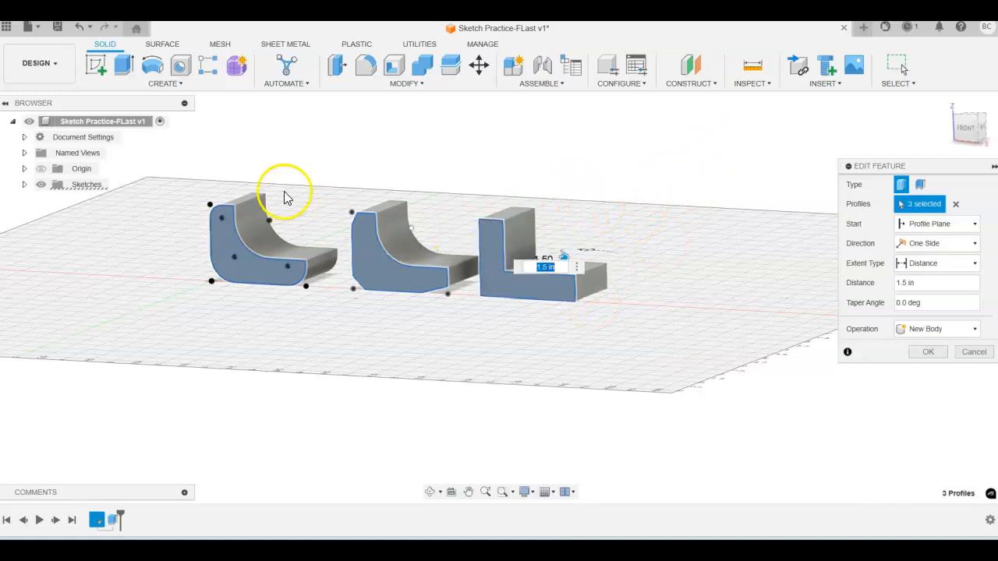
{"action": "left_click", "coordinate": [938, 357]}
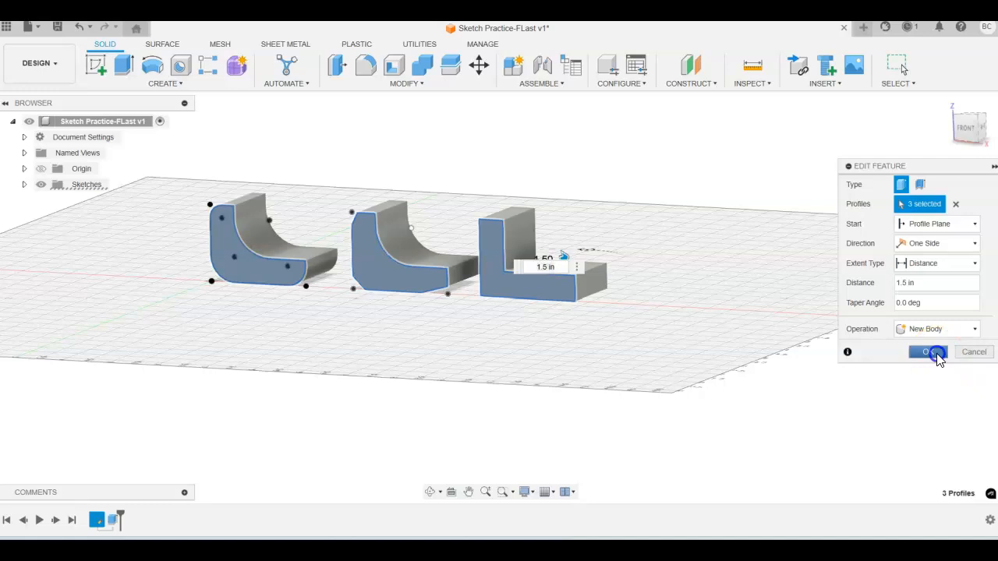
Examine the three extruded L-shaped bodies from the front and in the home view
{"action": "middle_click_drag", "start_coordinate": [720, 367], "coordinate": [665, 388]}
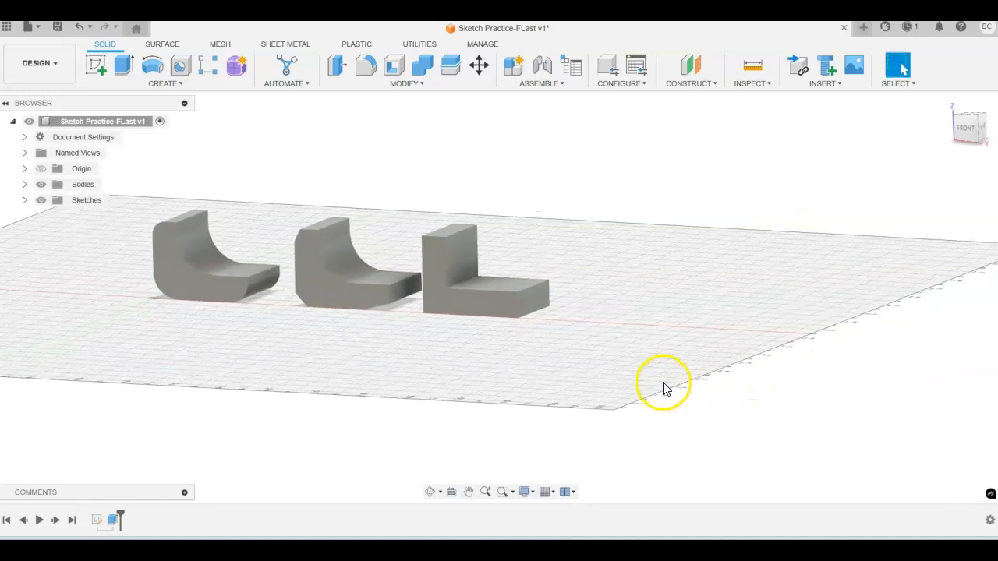
{"action": "left_click", "coordinate": [963, 127]}
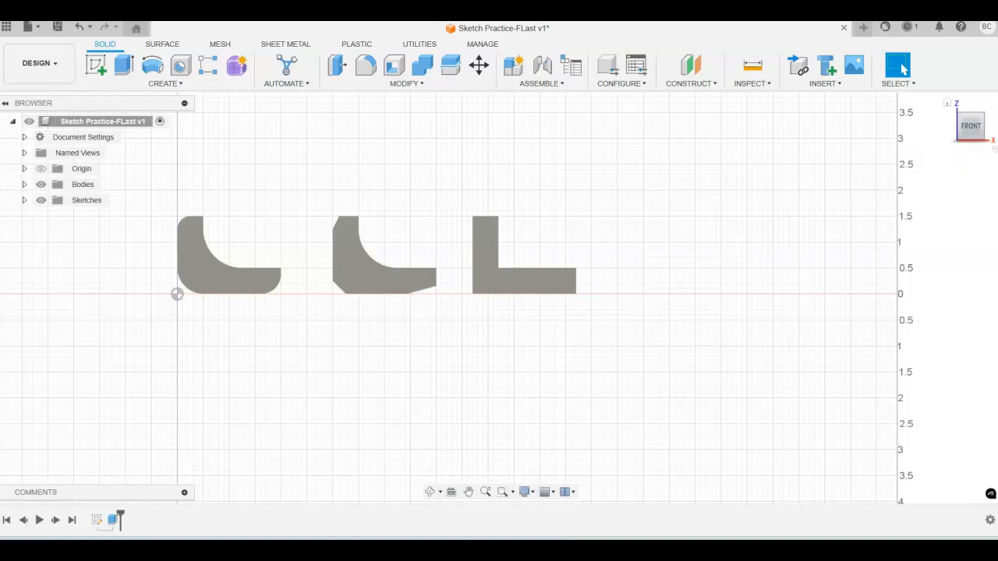
{"action": "left_click", "coordinate": [947, 104]}
{"action": "middle_click_drag", "start_coordinate": [824, 201], "coordinate": [742, 166]}
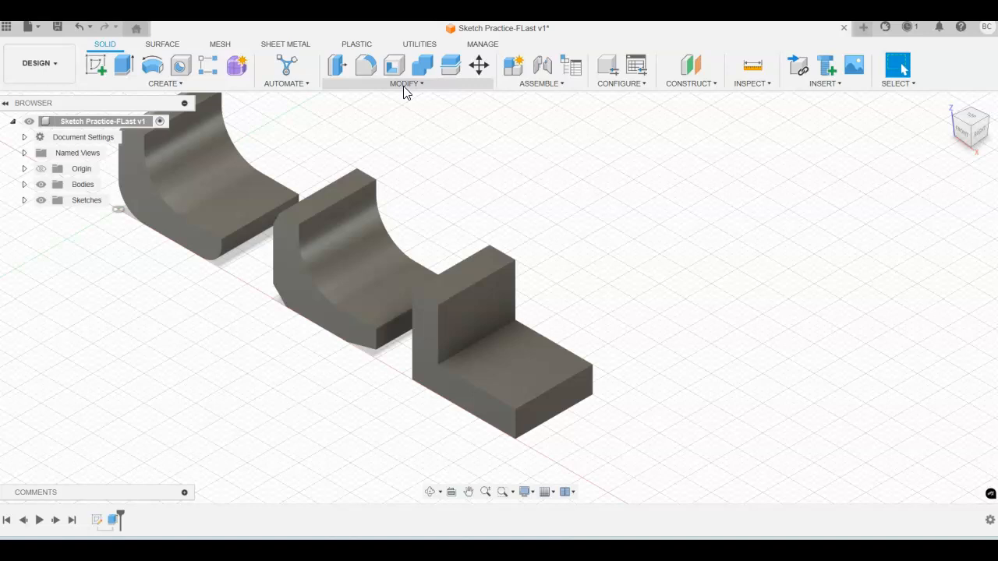
{"action": "left_click", "coordinate": [365, 66]}
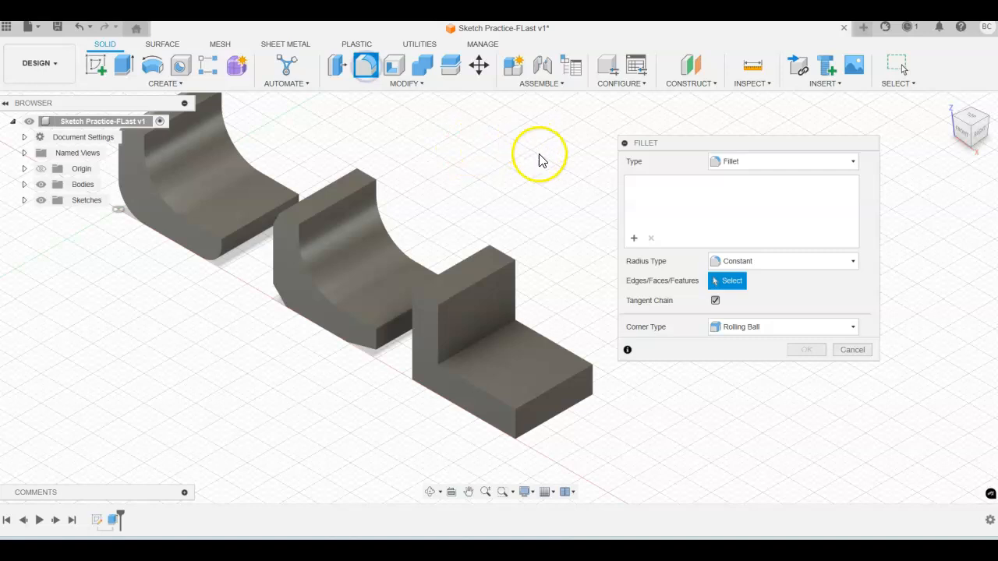
{"action": "left_click", "coordinate": [489, 276]}
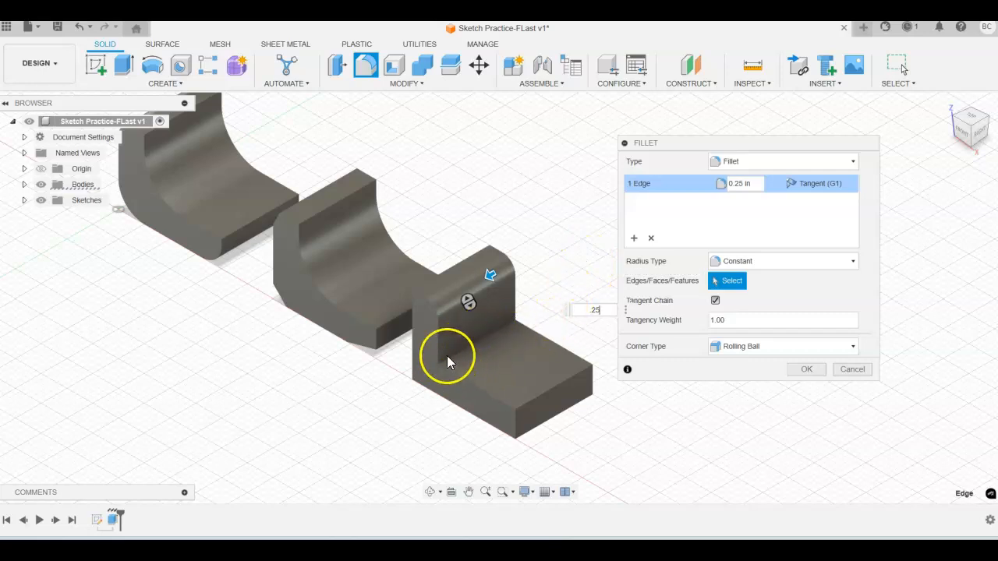
{"action": "left_click", "coordinate": [853, 368]}
Fillet three edges of the plain L-shaped body with one constant radius: the upright's upper inner edge, the inside corner and the base's upper end edge
{"action": "left_click", "coordinate": [364, 65]}
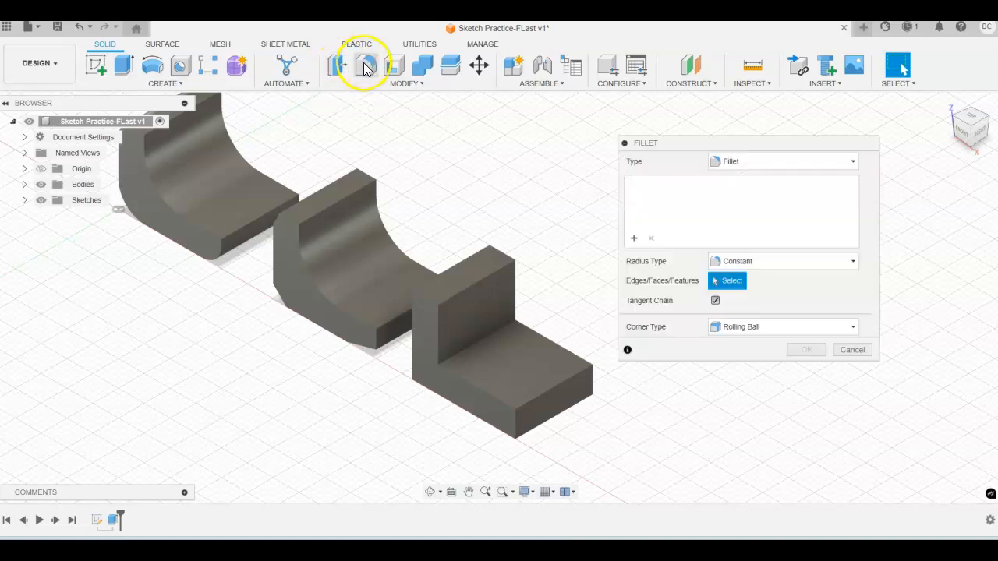
{"action": "left_click", "coordinate": [482, 279]}
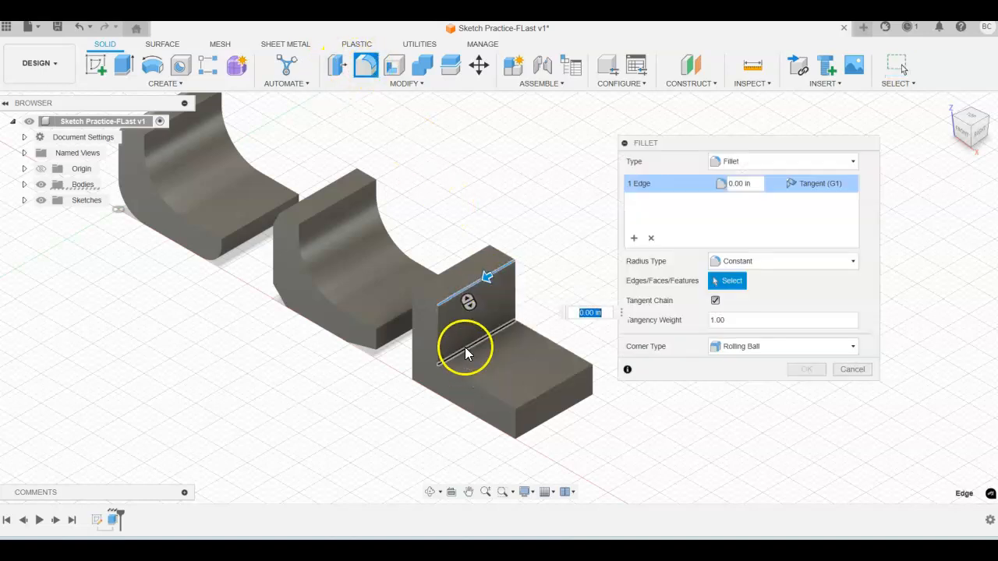
{"action": "left_click", "coordinate": [465, 348]}
{"action": "left_click", "coordinate": [532, 400]}
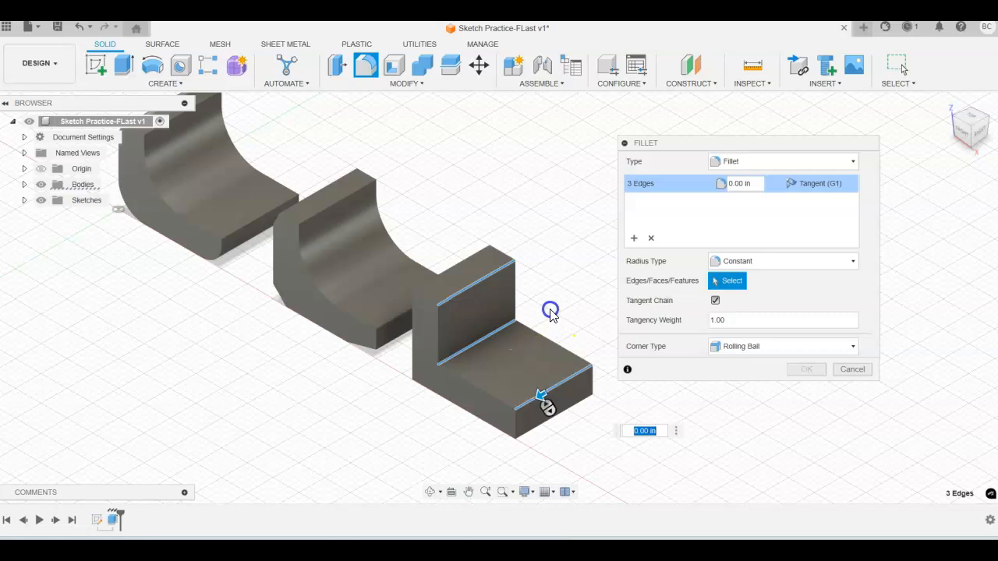
{"action": "type", "text": "2"}
{"action": "key", "text": "Return"}
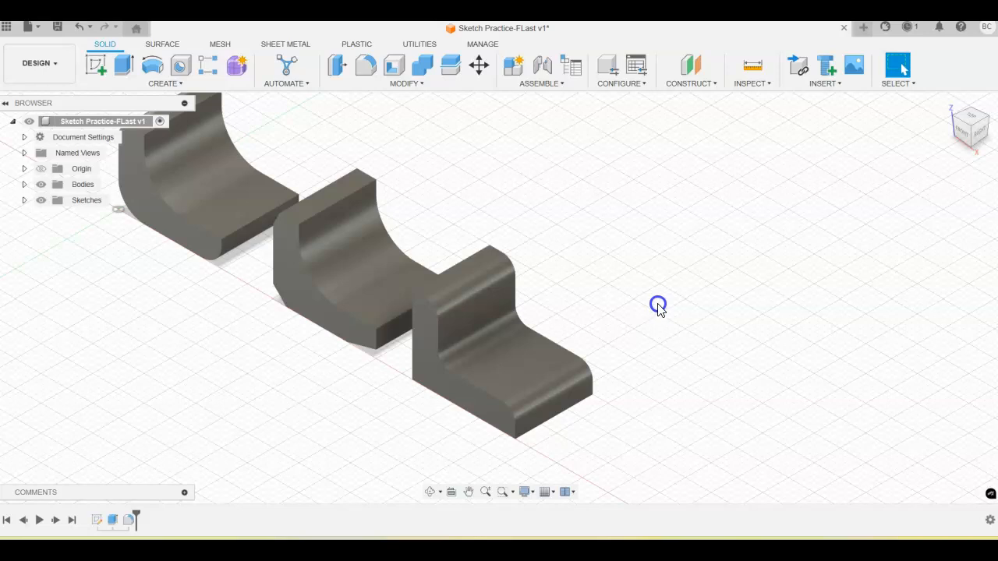
Copy the filleted L-shaped body 3 in along X, keeping the original in place
{"action": "mouse_move", "coordinate": [689, 313]}
{"action": "middle_mouse_down"}
{"action": "mouse_move", "coordinate": [668, 285]}
{"action": "mouse_move", "coordinate": [682, 303]}
{"action": "middle_mouse_up"}
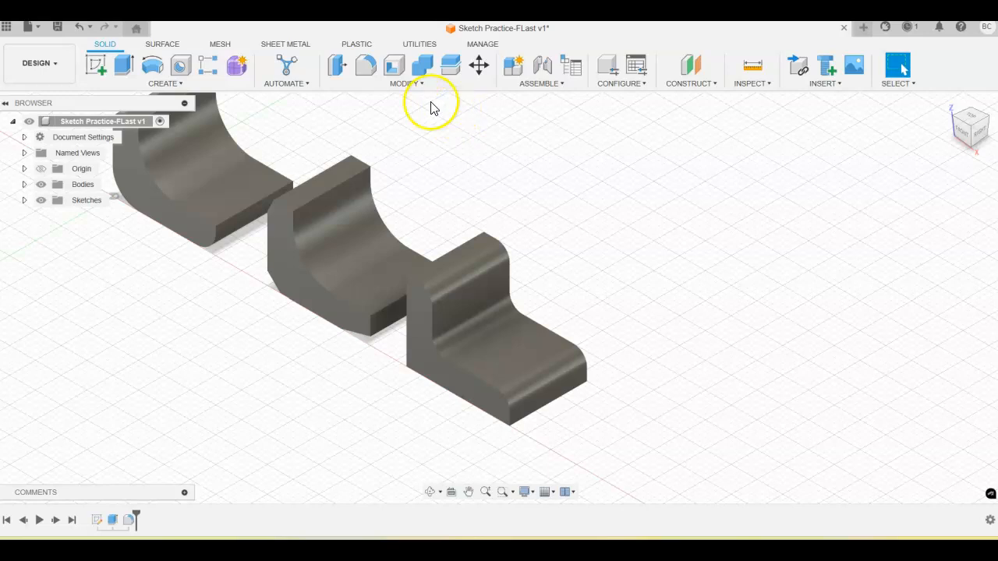
{"action": "left_click", "coordinate": [414, 86]}
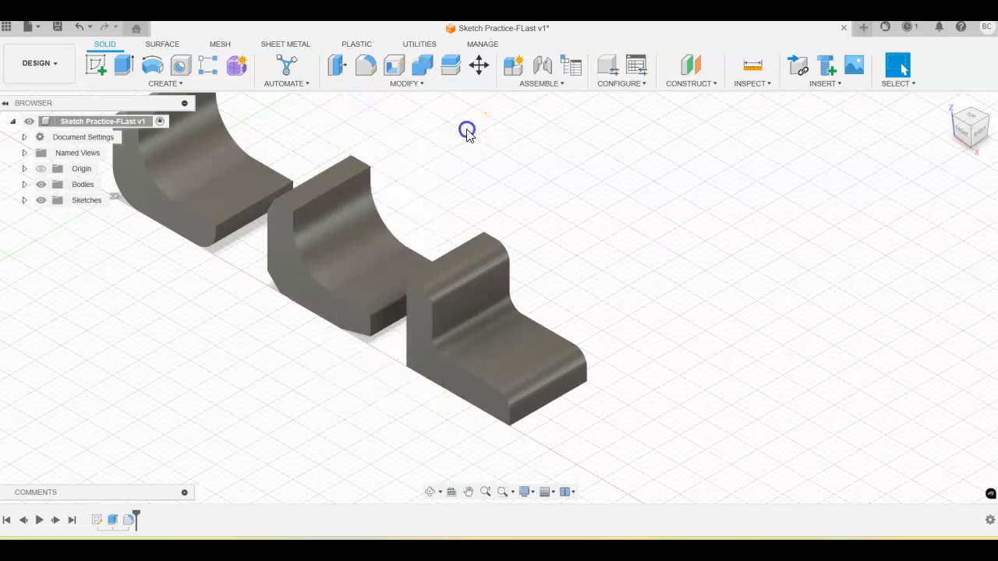
{"action": "left_click", "coordinate": [480, 67]}
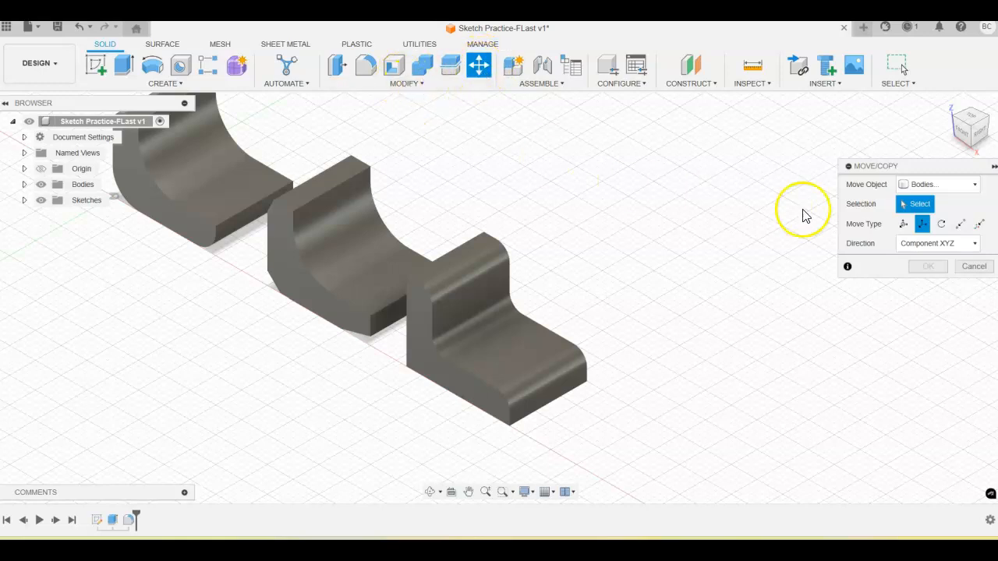
{"action": "left_click", "coordinate": [964, 187]}
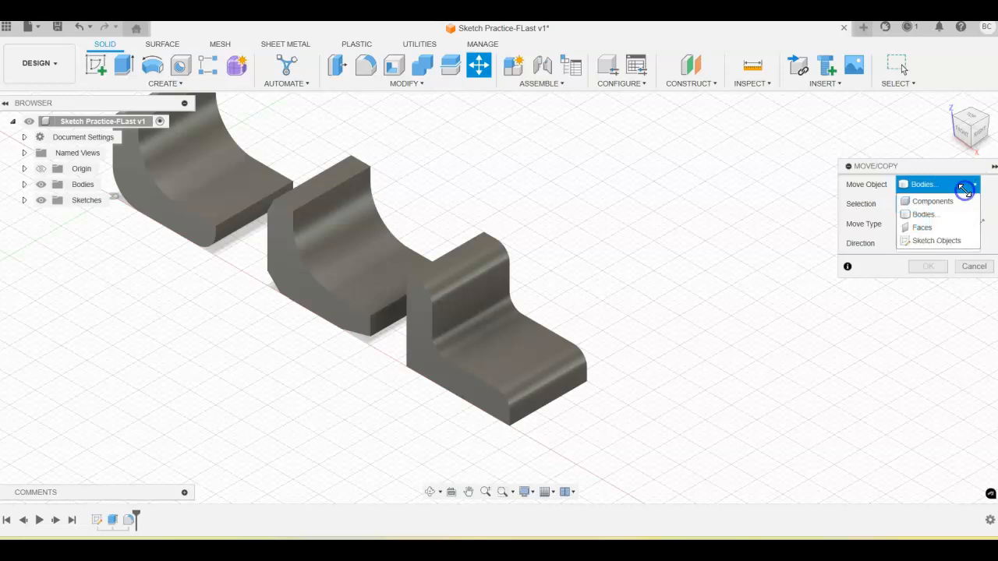
{"action": "left_click", "coordinate": [929, 216]}
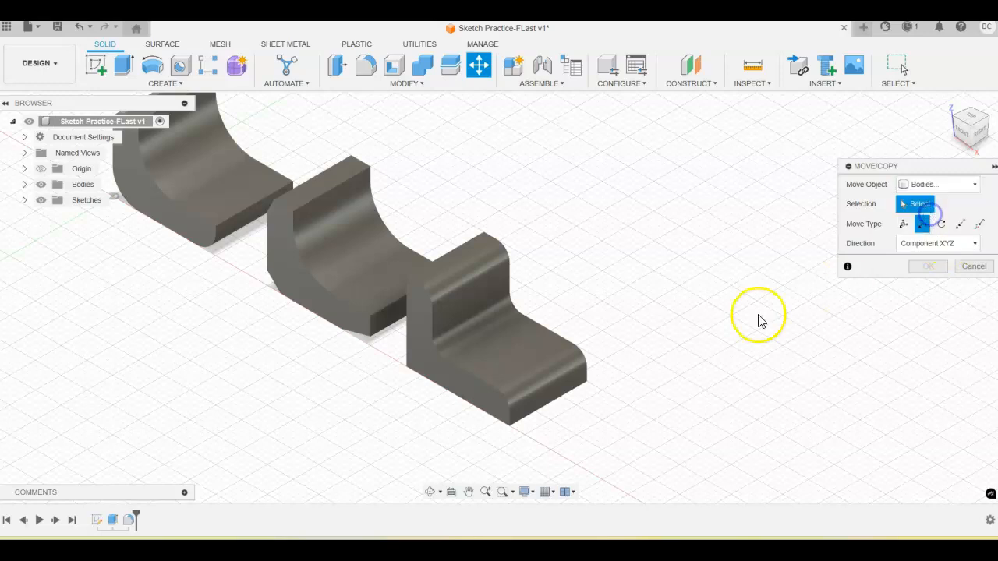
{"action": "left_click", "coordinate": [505, 371]}
{"action": "left_click", "coordinate": [948, 266]}
{"action": "type", "text": "3"}
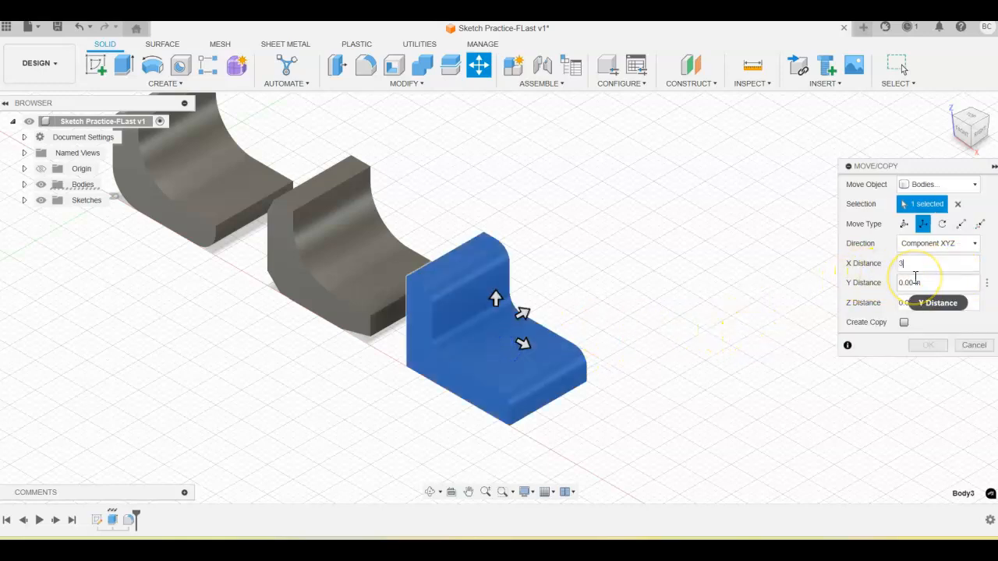
{"action": "left_click", "coordinate": [904, 322]}
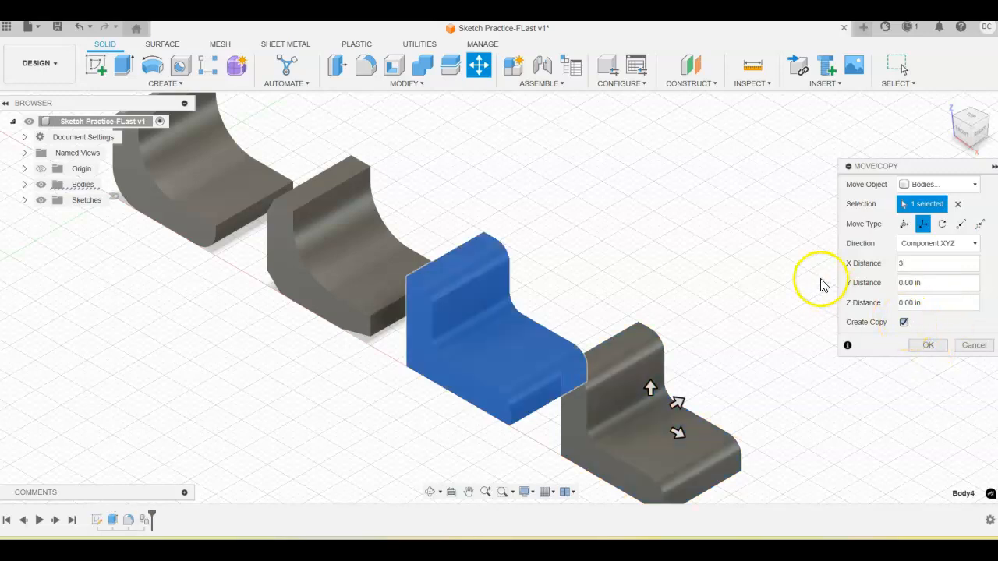
{"action": "left_click", "coordinate": [903, 322]}
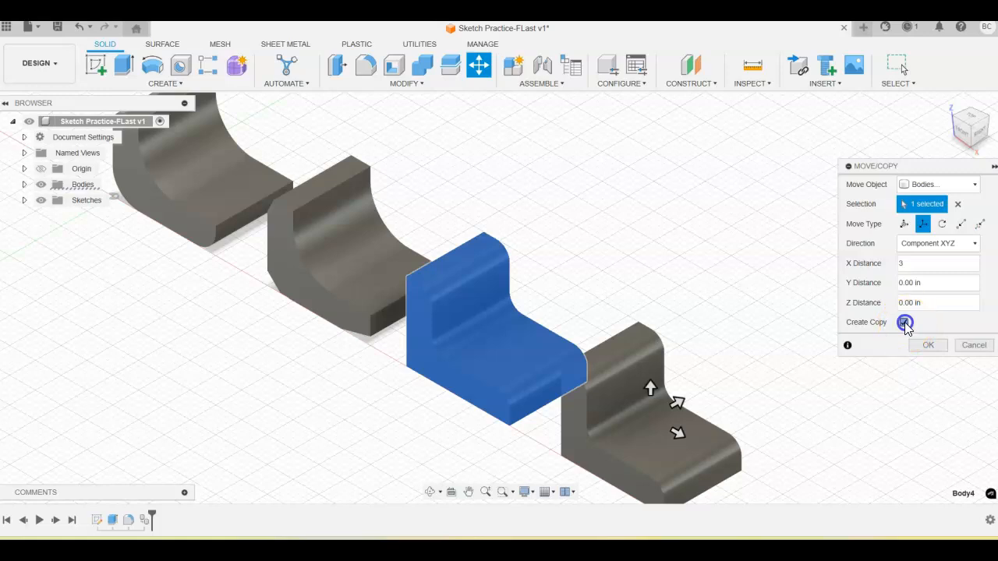
{"action": "left_click", "coordinate": [904, 322]}
{"action": "left_click", "coordinate": [903, 322]}
{"action": "left_click", "coordinate": [904, 322]}
{"action": "left_click", "coordinate": [930, 345]}
Delete the rounded face along the upright's upper inner edge on the copied body
{"action": "middle_click_drag", "start_coordinate": [842, 359], "coordinate": [742, 304]}
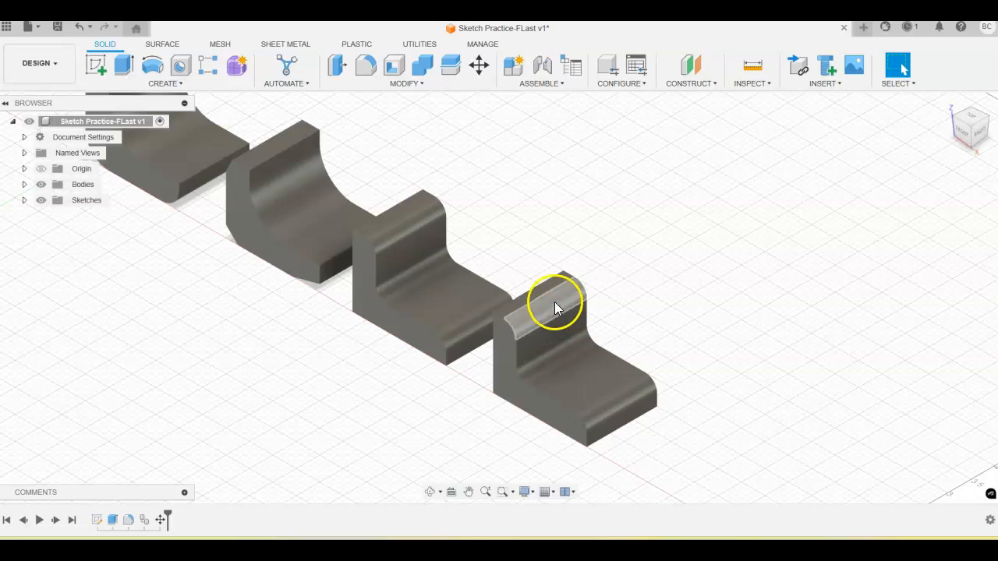
{"action": "scroll", "coordinate": [619, 320], "scroll_direction": "down", "scroll_amount": 1}
{"action": "scroll", "coordinate": [621, 323], "scroll_direction": "up", "scroll_amount": 3}
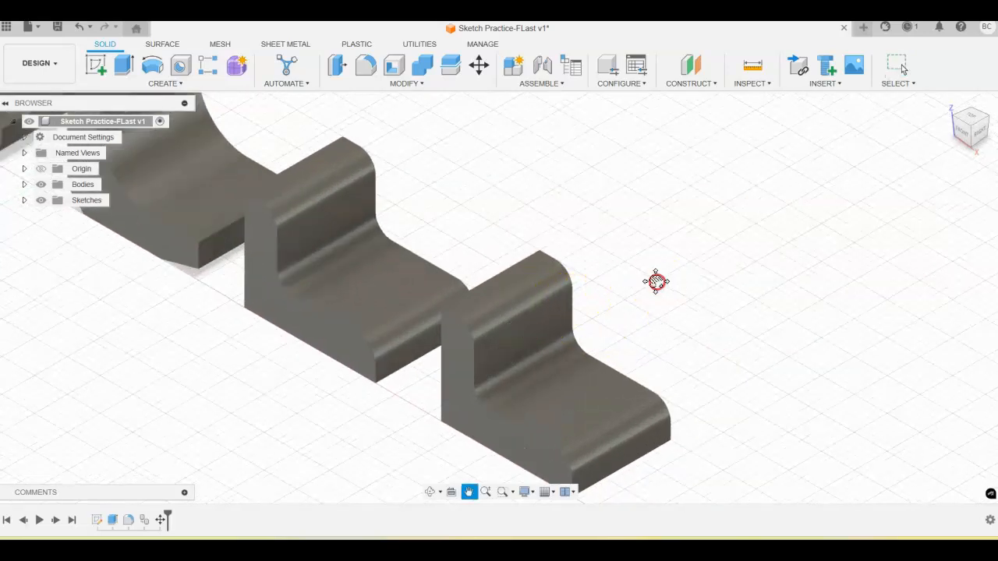
{"action": "middle_click_drag", "start_coordinate": [657, 280], "coordinate": [621, 232]}
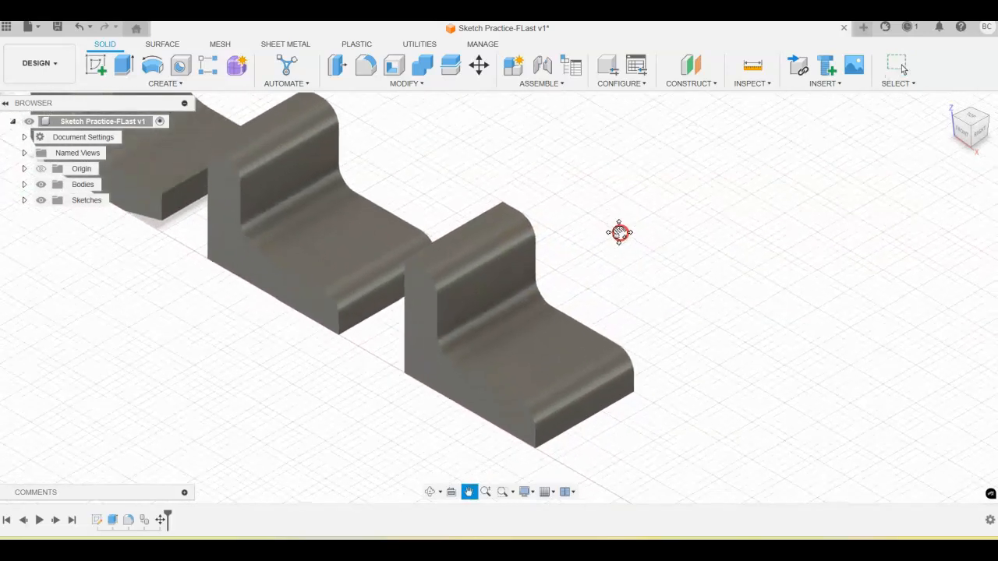
{"action": "left_click", "coordinate": [473, 265]}
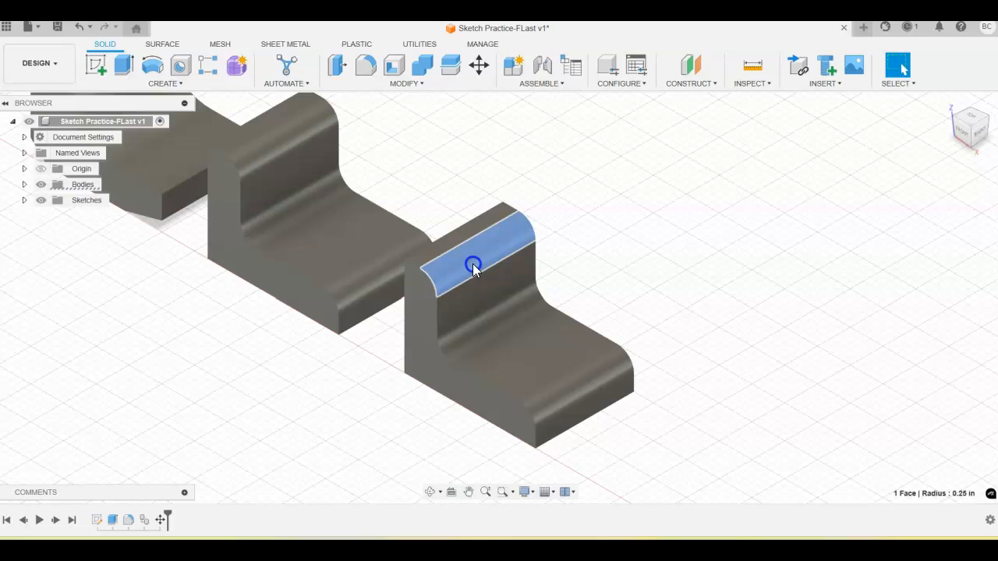
{"action": "right_click", "coordinate": [472, 264]}
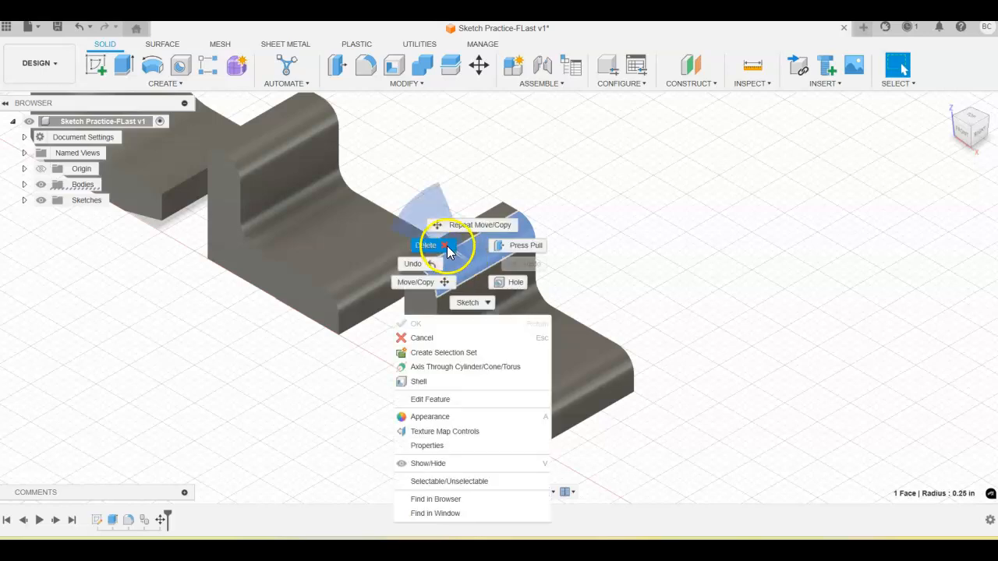
{"action": "left_click", "coordinate": [448, 249]}
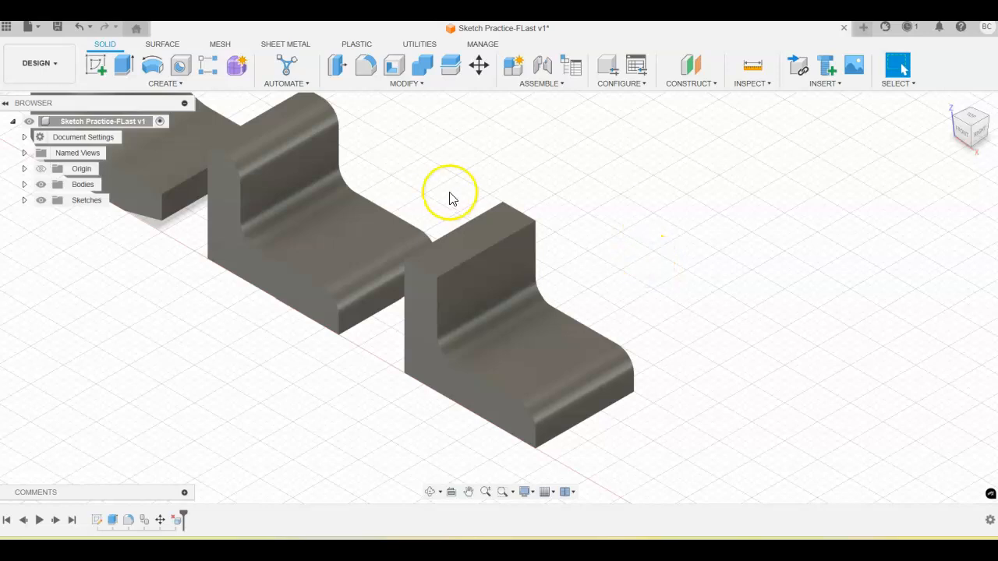
Chamfer the upright's upper inner edge on the copied body with an equal distance of 0.25 in
{"action": "left_click", "coordinate": [378, 85]}
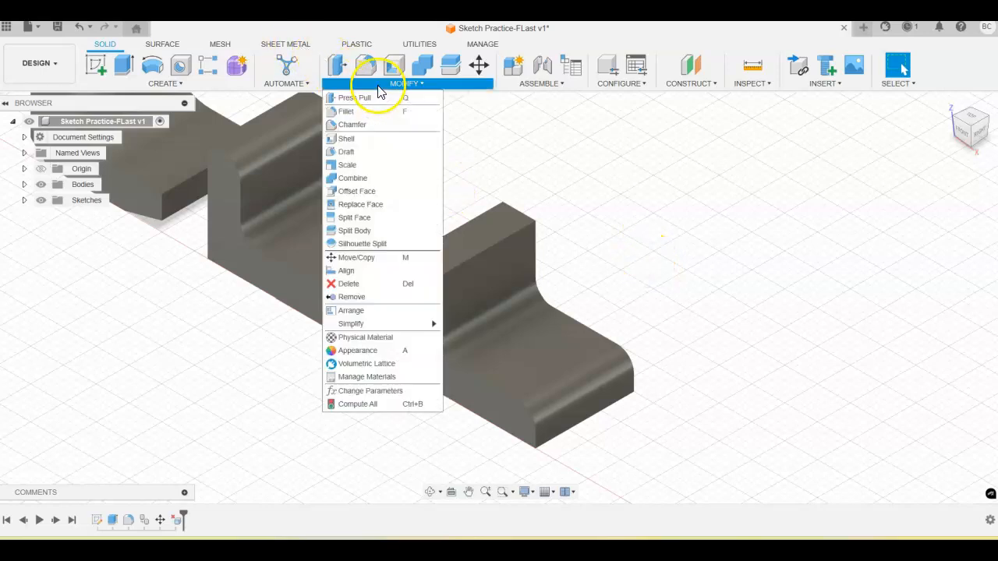
{"action": "left_click", "coordinate": [353, 124]}
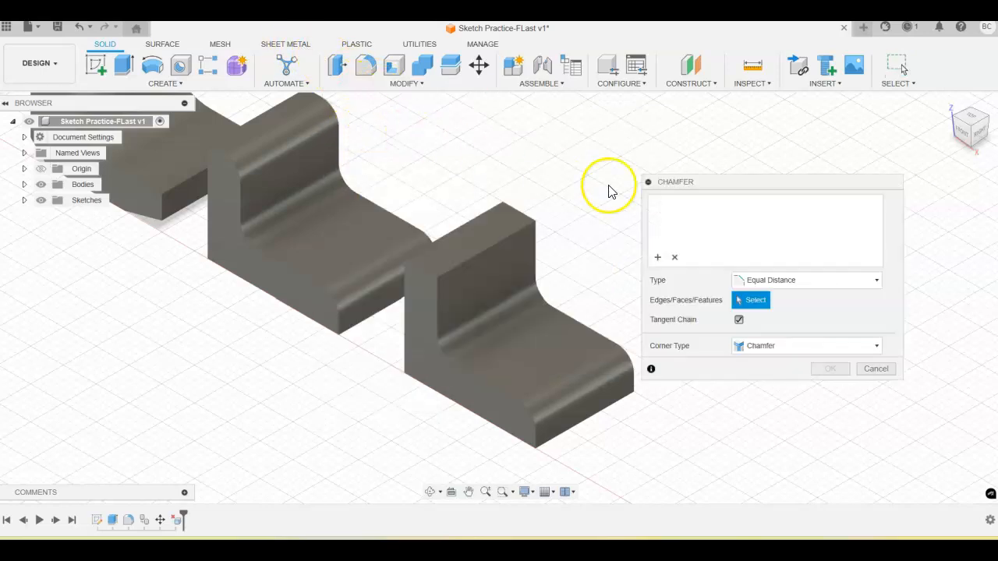
{"action": "left_click", "coordinate": [498, 242]}
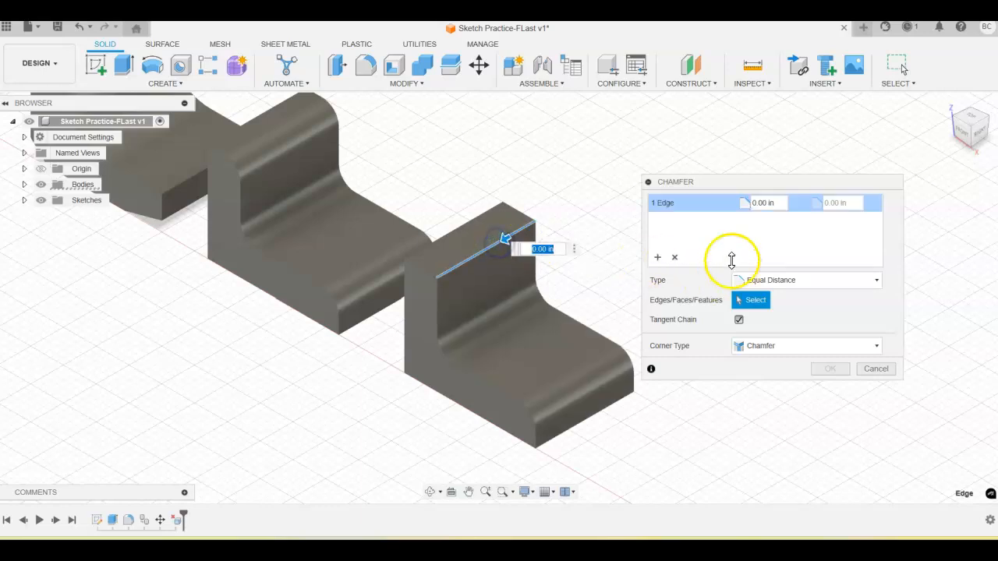
{"action": "type", "text": ".25"}
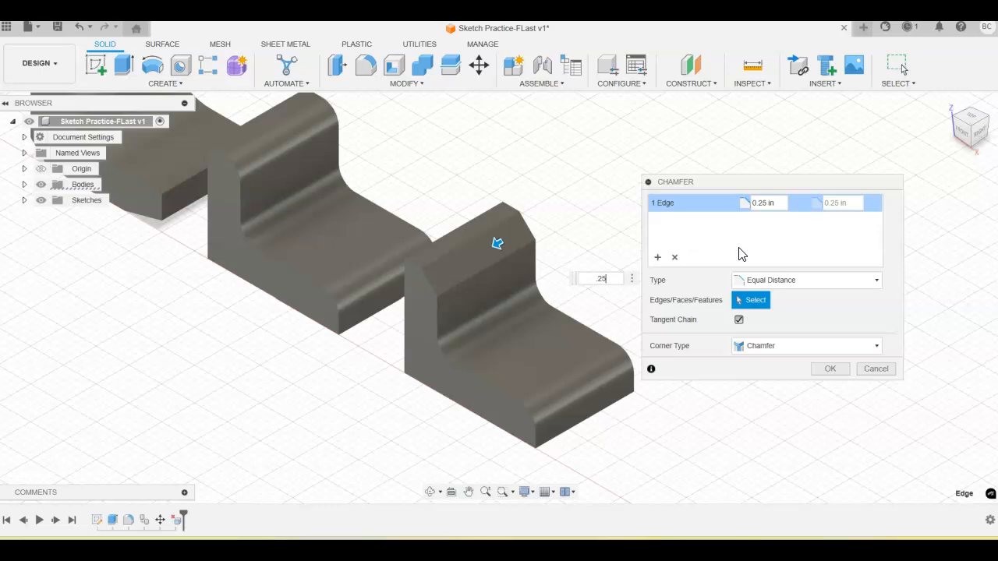
{"action": "left_click", "coordinate": [834, 368]}
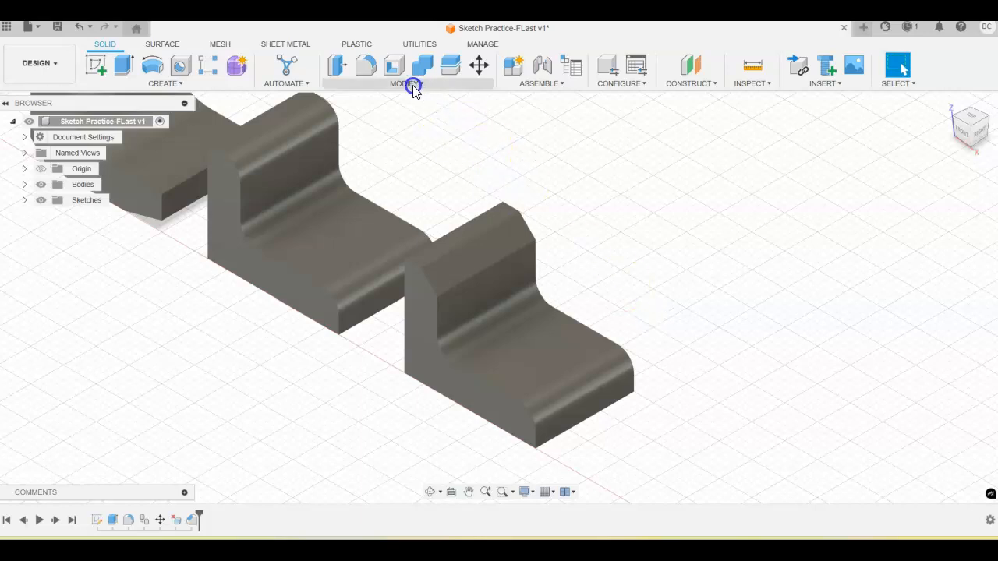
Chamfer the five-edge tangent chain along the copied body's front L-shaped face by 0.25 in
{"action": "left_click", "coordinate": [386, 83]}
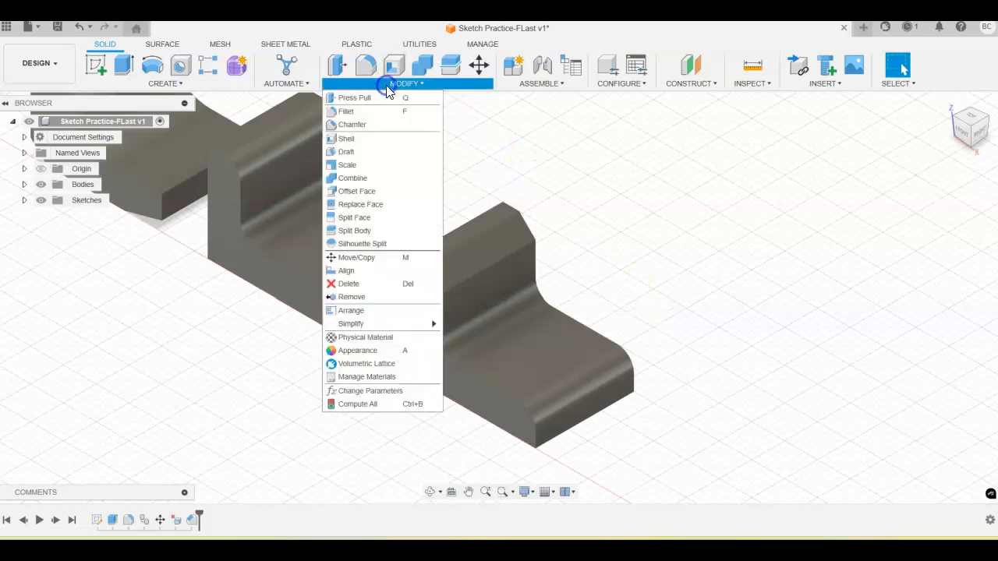
{"action": "left_click", "coordinate": [373, 128]}
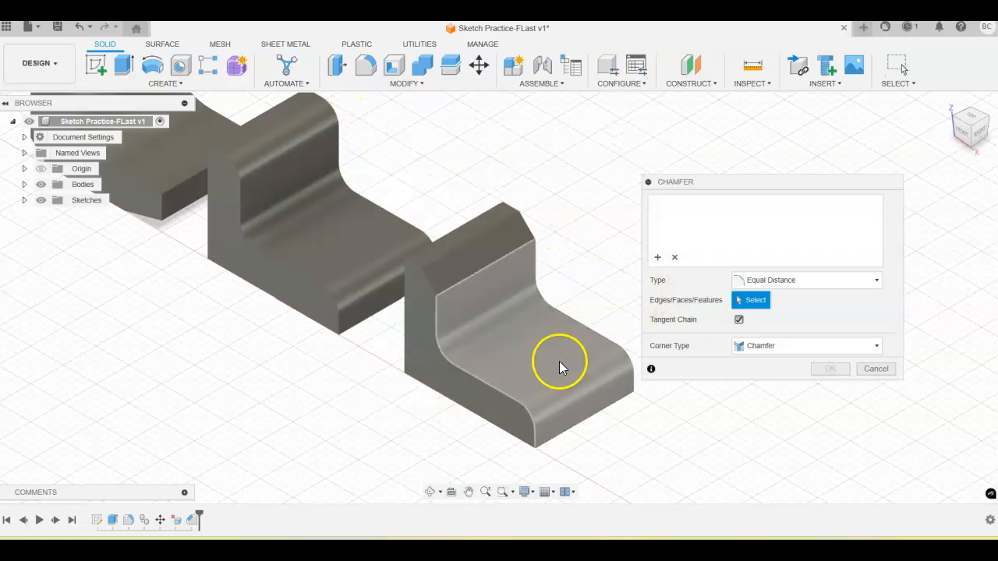
{"action": "left_click", "coordinate": [436, 320]}
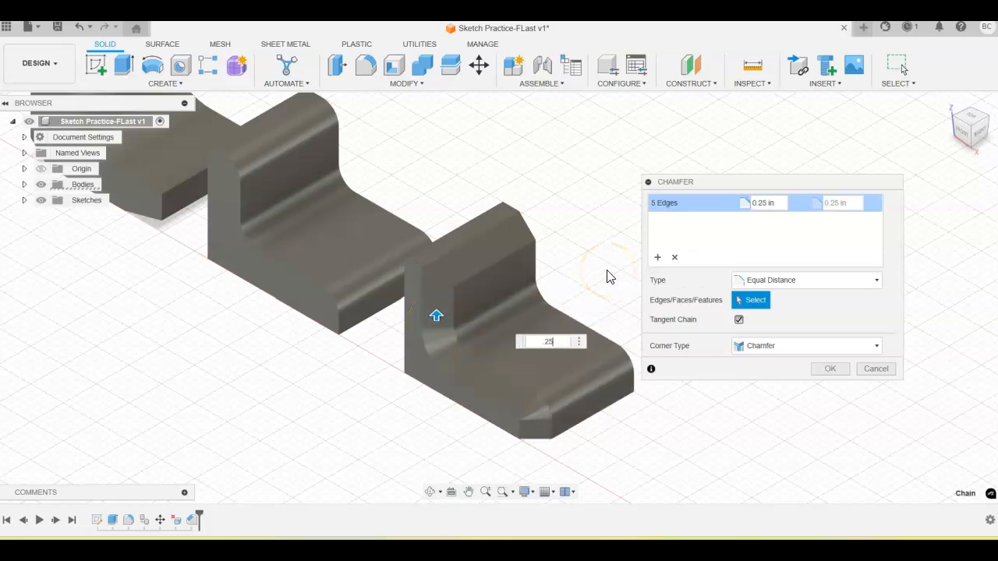
{"action": "key", "text": "Return"}
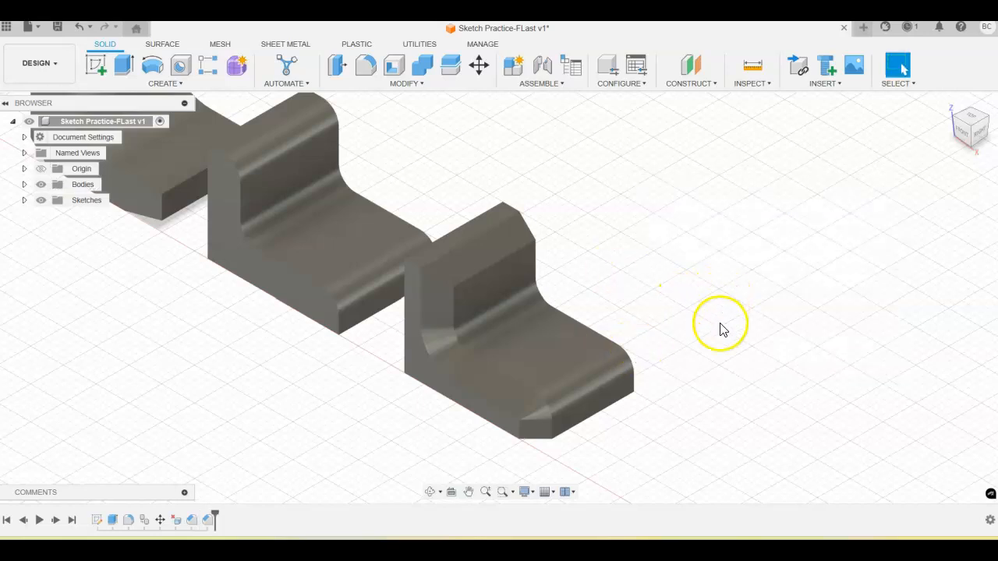
Fillet the five-edge tangent chain along the copied body's rear L-shaped face with a 0.1 in constant radius
{"action": "middle_click_drag", "start_coordinate": [714, 325], "coordinate": [317, 223], "text": "shift"}
{"action": "left_click", "coordinate": [366, 65]}
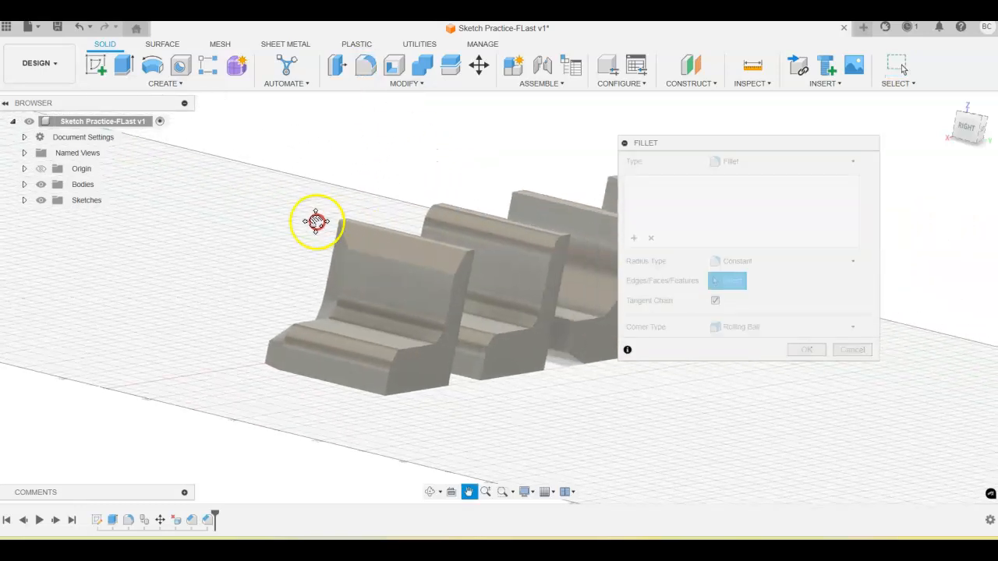
{"action": "left_click", "coordinate": [426, 348]}
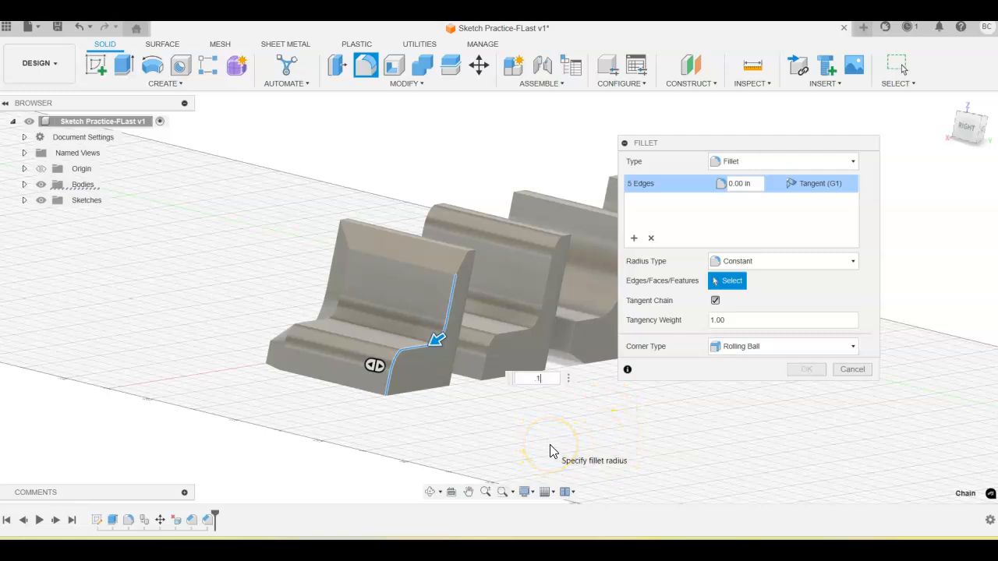
{"action": "key", "text": "Return"}
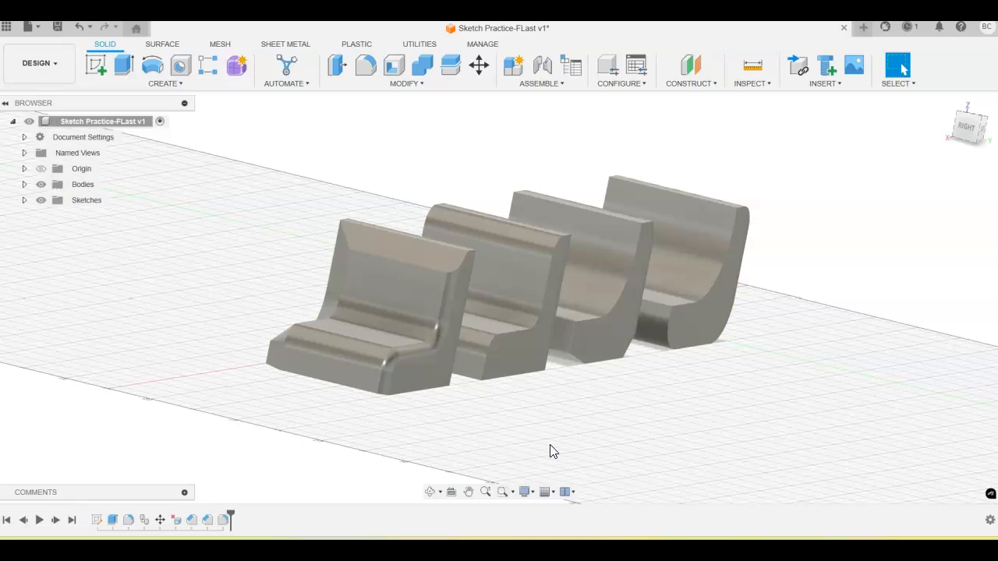
{"action": "middle_click_drag", "start_coordinate": [514, 432], "coordinate": [457, 396], "text": "shift"}
{"action": "middle_click_drag", "start_coordinate": [528, 408], "coordinate": [475, 427], "text": "shift"}
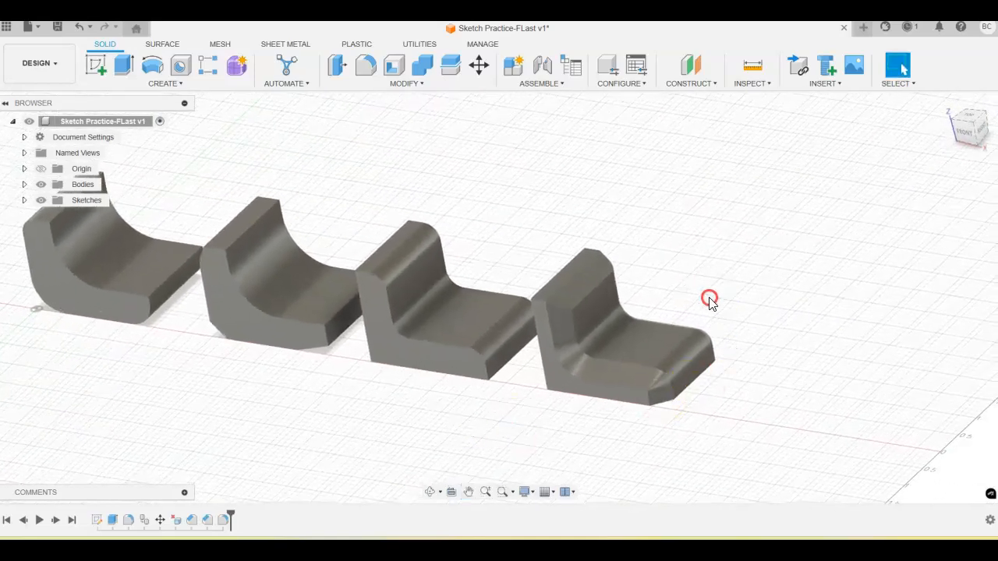
{"action": "middle_click_drag", "start_coordinate": [780, 304], "coordinate": [683, 271], "text": "shift"}
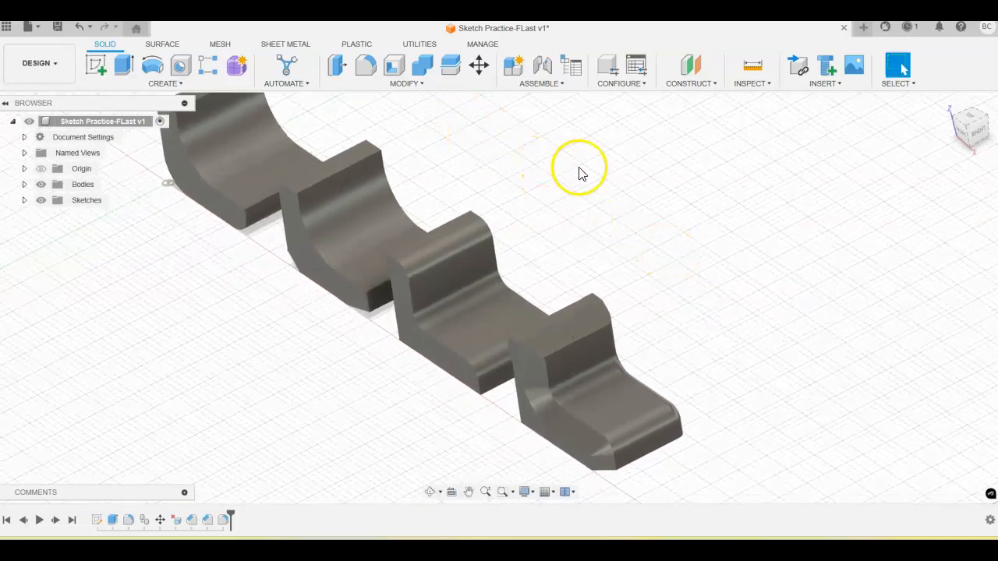
{"action": "left_click", "coordinate": [365, 67]}
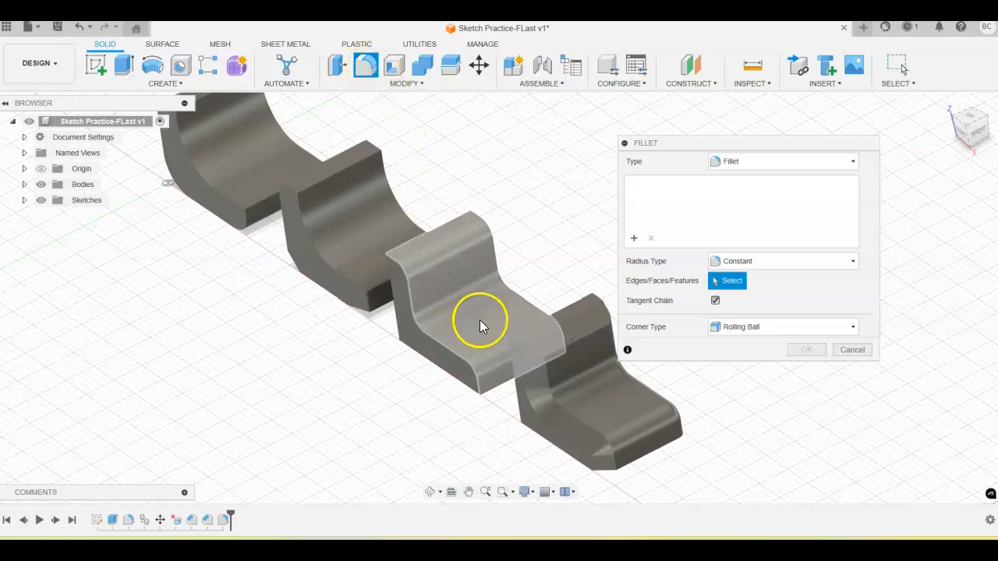
{"action": "left_click", "coordinate": [599, 401]}
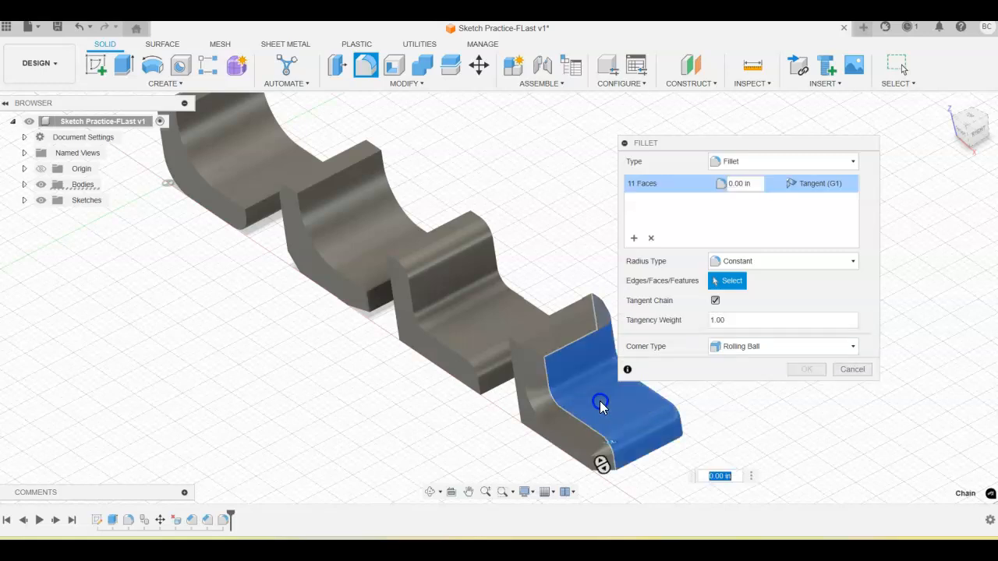
{"action": "middle_click_drag", "start_coordinate": [591, 182], "coordinate": [499, 155]}
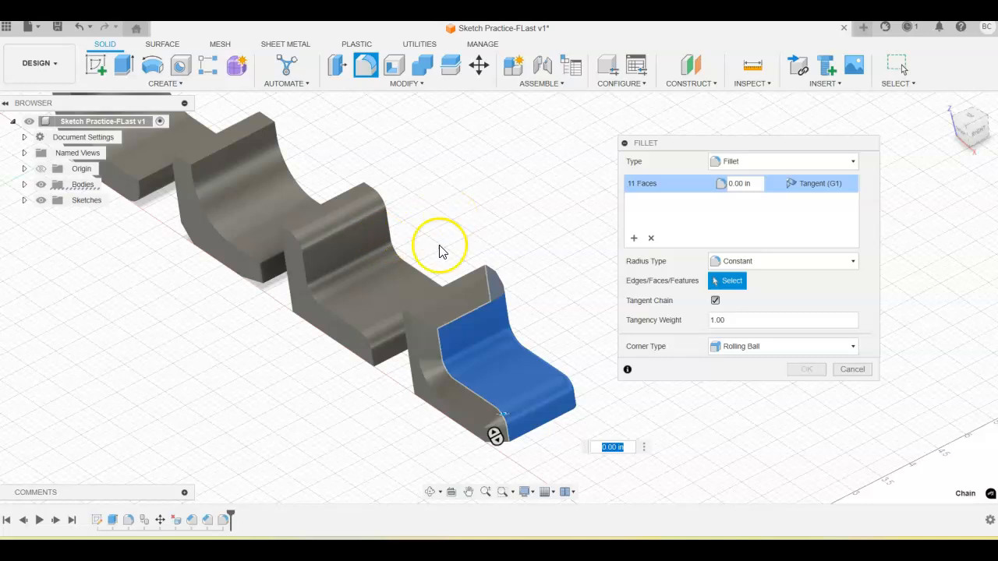
{"action": "left_click", "coordinate": [852, 369]}
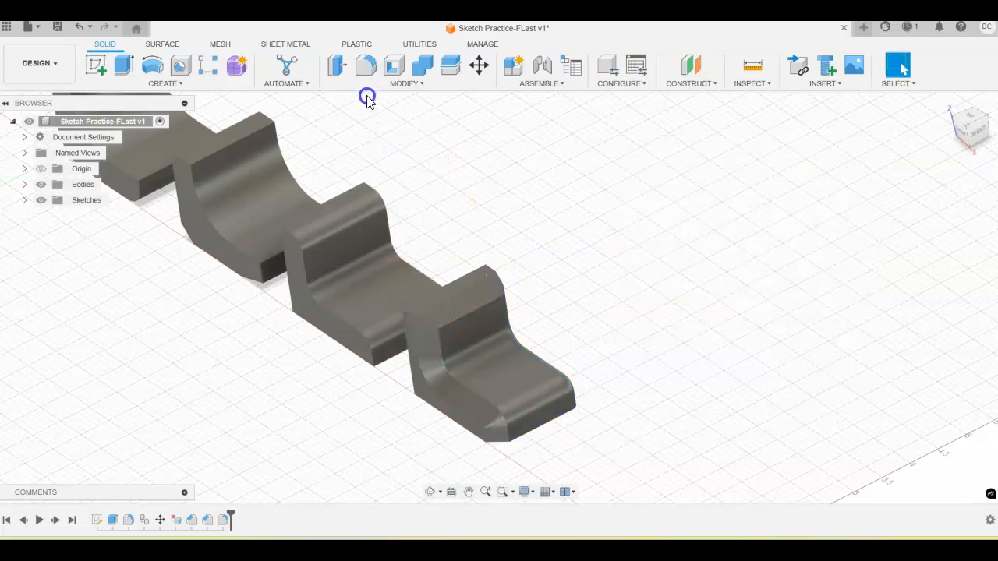
{"action": "left_click", "coordinate": [374, 290]}
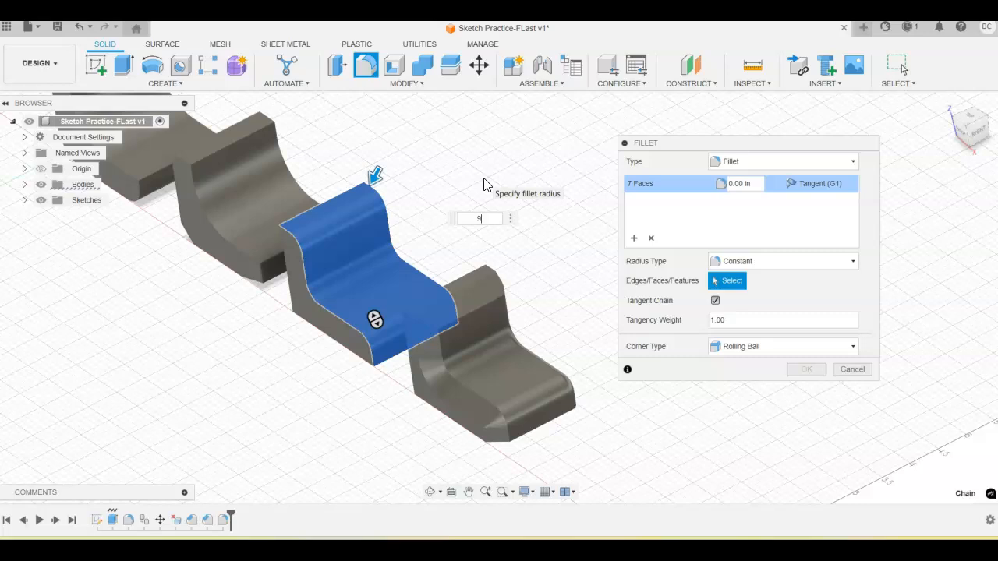
{"action": "key", "text": "Return"}
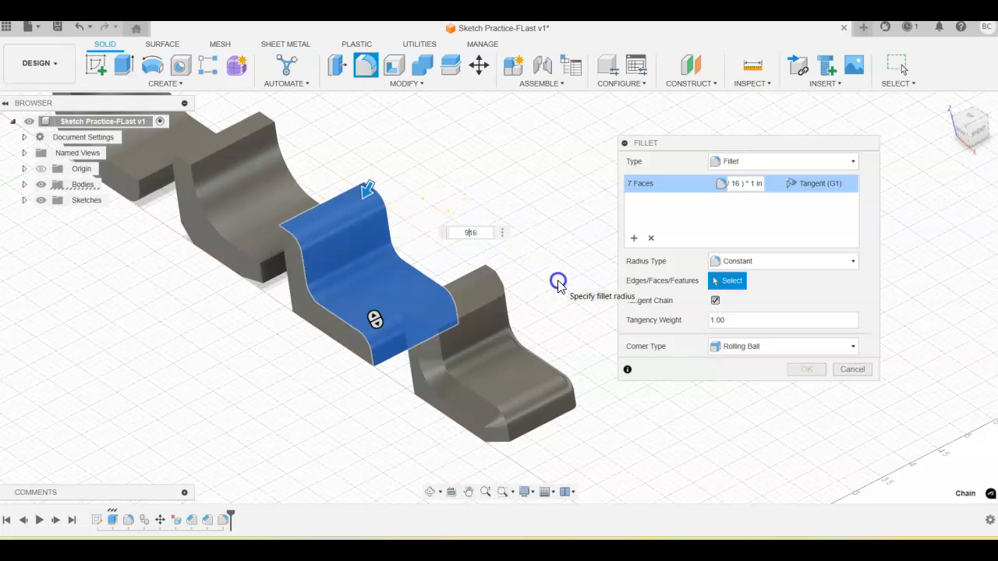
{"action": "key", "text": "BackSpace"}
{"action": "key", "text": "BackSpace"}
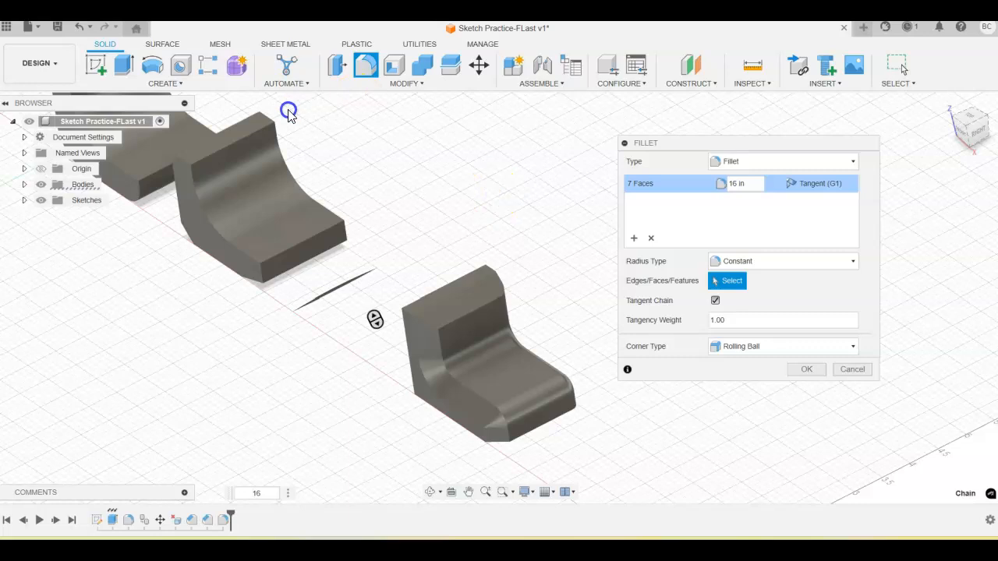
{"action": "left_click", "coordinate": [79, 26]}
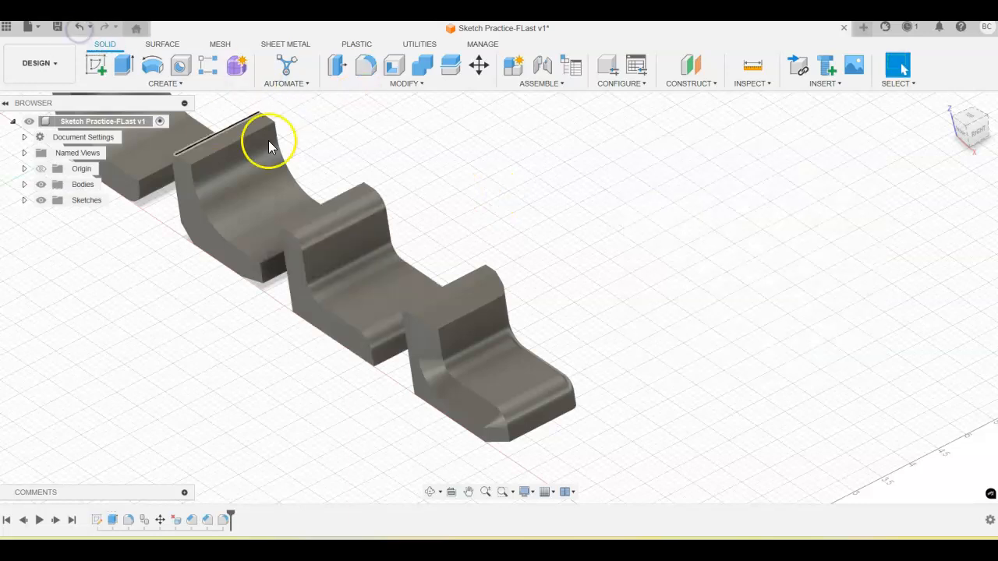
{"action": "left_click", "coordinate": [361, 74]}
{"action": "left_click", "coordinate": [363, 277]}
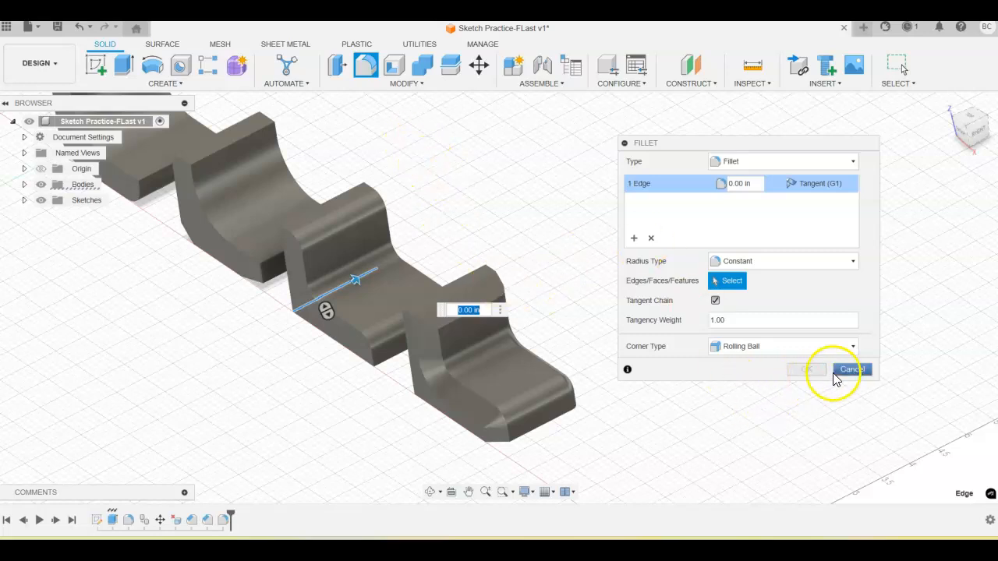
{"action": "left_click", "coordinate": [852, 369]}
Fillet the seven-face tangent chain across the third L-shaped body's upper surfaces with a constant radius of 5/16 in
{"action": "left_click", "coordinate": [364, 69]}
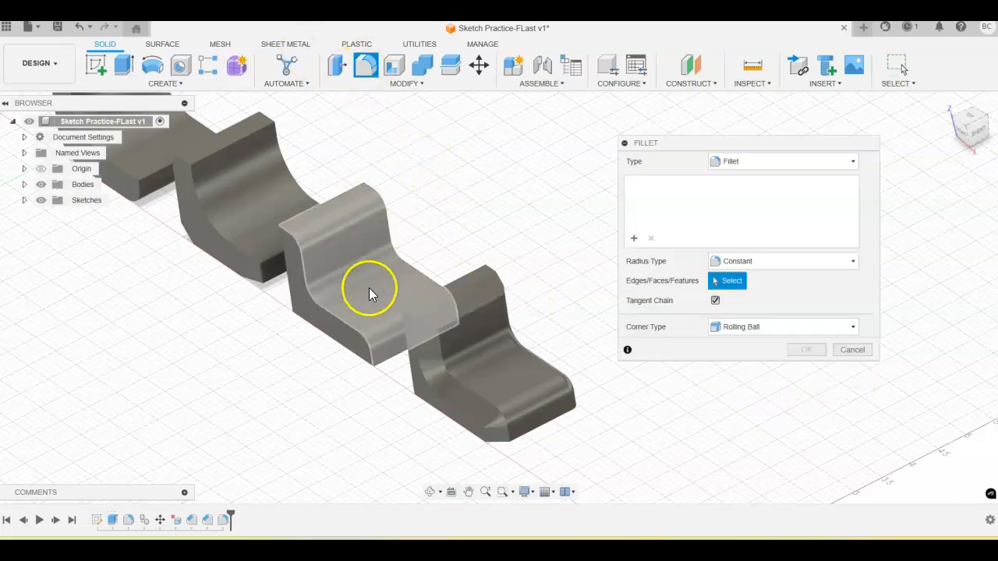
{"action": "left_click", "coordinate": [384, 290]}
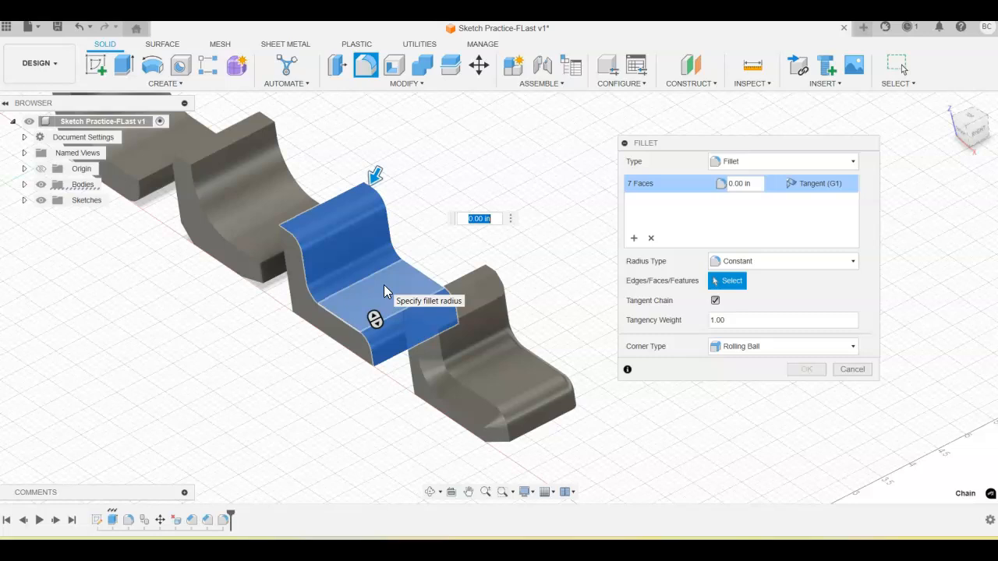
{"action": "type", "text": "5/19"}
{"action": "key", "text": "BackSpace"}
{"action": "type", "text": "6"}
{"action": "key", "text": "Return"}
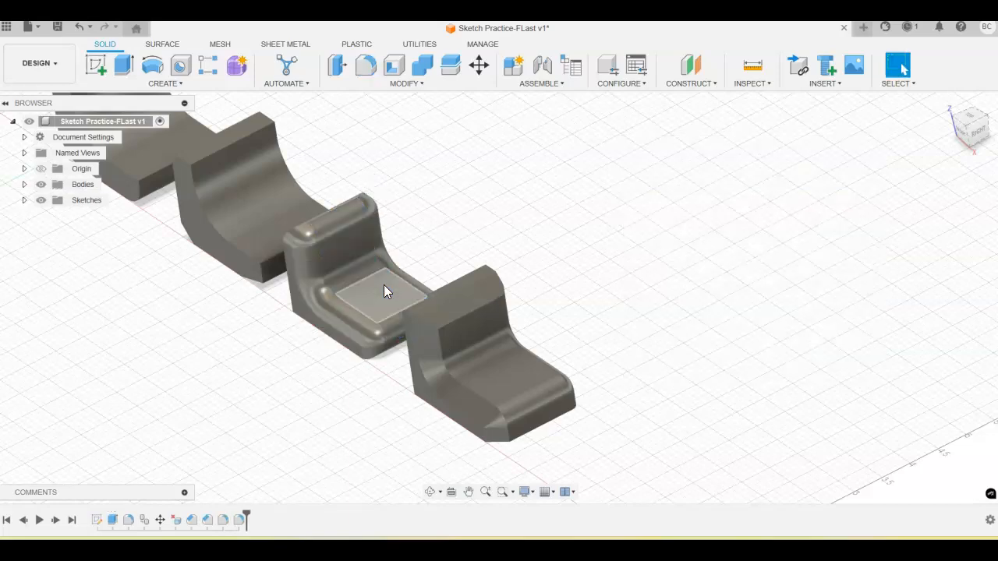
Examine the filleted third body and the rounded and chamfered edges of all four L-shaped bodies from front and back, ending in the home view
{"action": "middle_click_drag", "start_coordinate": [501, 250], "coordinate": [542, 209], "text": "shift"}
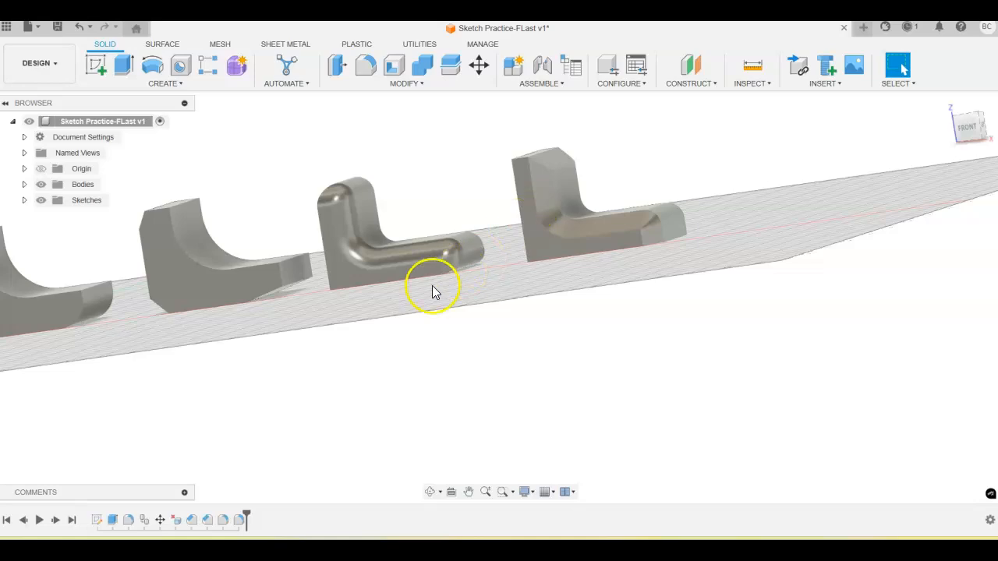
{"action": "scroll", "coordinate": [463, 200], "scroll_direction": "up", "scroll_amount": 5}
{"action": "middle_click_drag", "start_coordinate": [470, 192], "coordinate": [615, 269], "text": "shift"}
{"action": "left_click", "coordinate": [398, 219]}
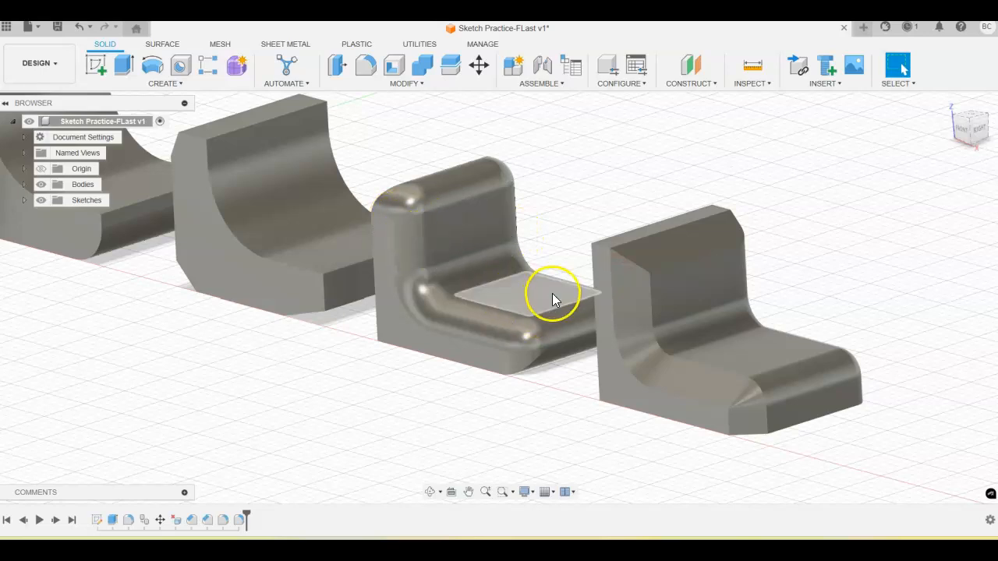
{"action": "middle_click_drag", "start_coordinate": [822, 269], "coordinate": [814, 263]}
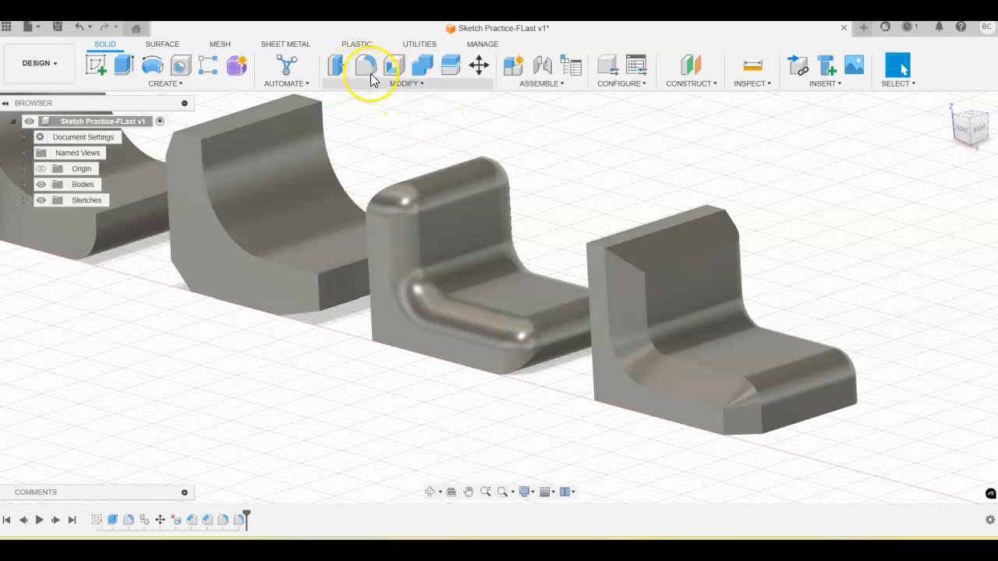
{"action": "scroll", "coordinate": [633, 292], "scroll_direction": "down", "scroll_amount": 5}
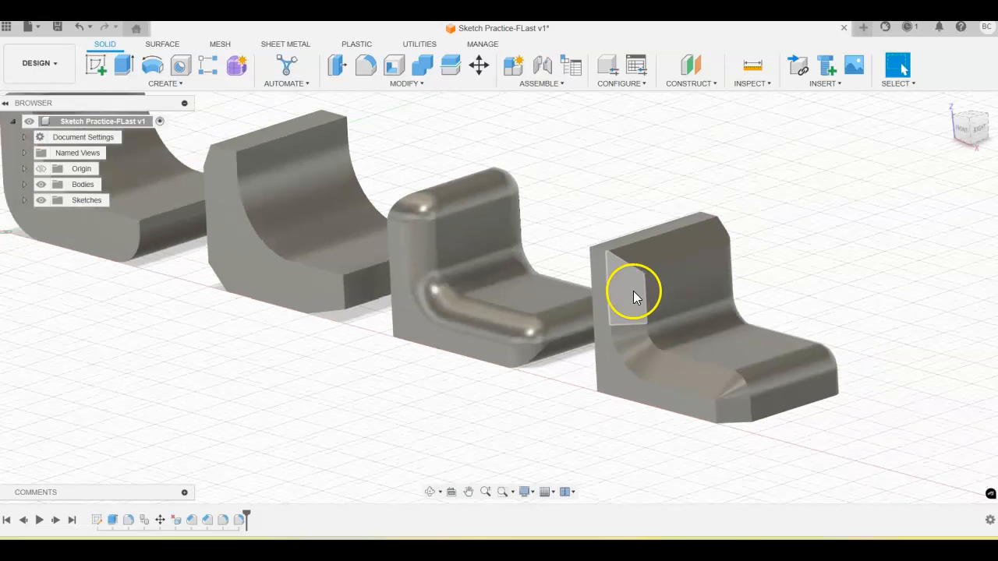
{"action": "middle_click_drag", "start_coordinate": [583, 254], "coordinate": [587, 285]}
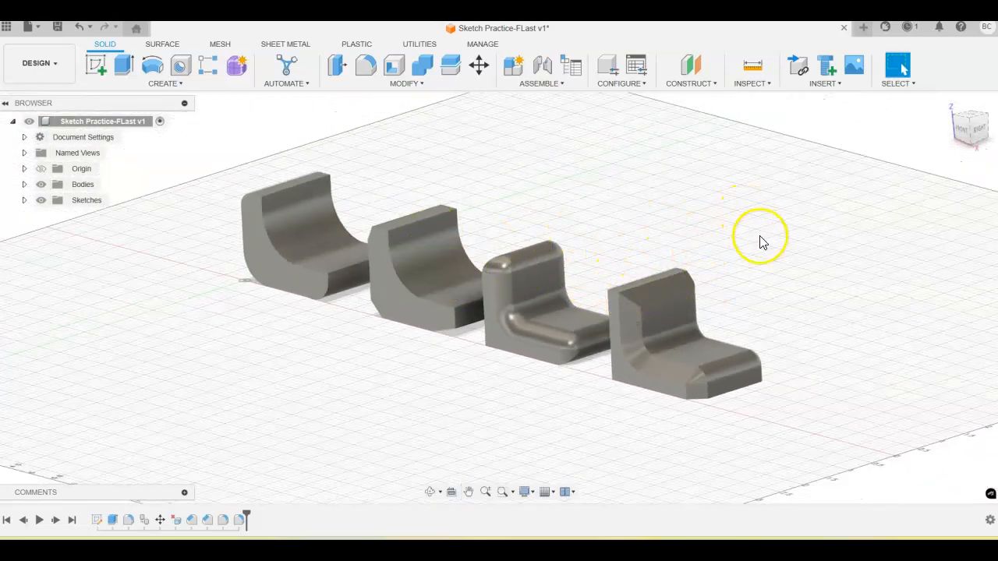
{"action": "middle_click_drag", "start_coordinate": [796, 302], "coordinate": [686, 260], "text": "shift"}
{"action": "scroll", "coordinate": [486, 322], "scroll_direction": "down", "scroll_amount": 3}
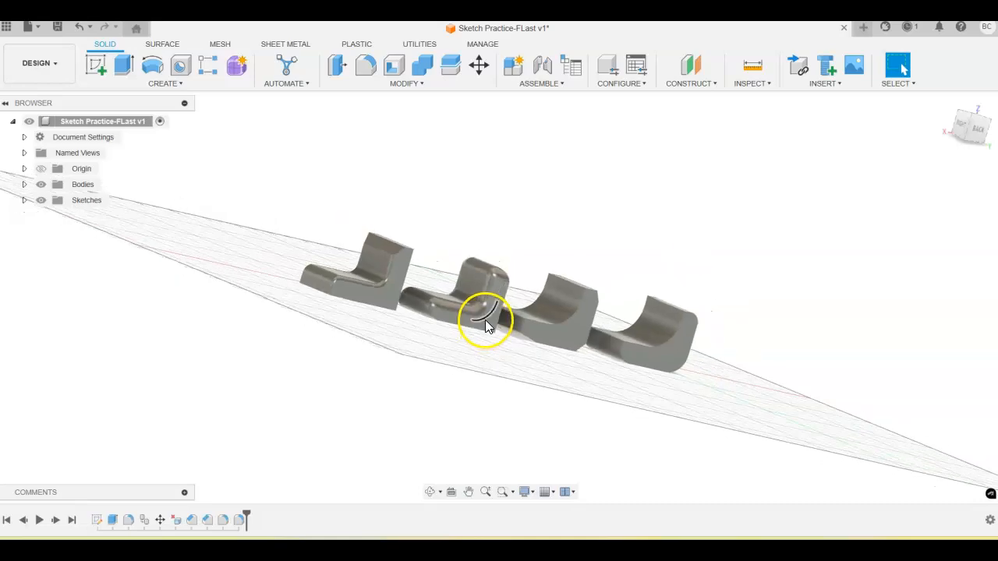
{"action": "scroll", "coordinate": [485, 326], "scroll_direction": "up", "scroll_amount": 3}
{"action": "scroll", "coordinate": [434, 239], "scroll_direction": "up", "scroll_amount": 2}
{"action": "middle_click_drag", "start_coordinate": [437, 363], "coordinate": [575, 379], "text": "shift"}
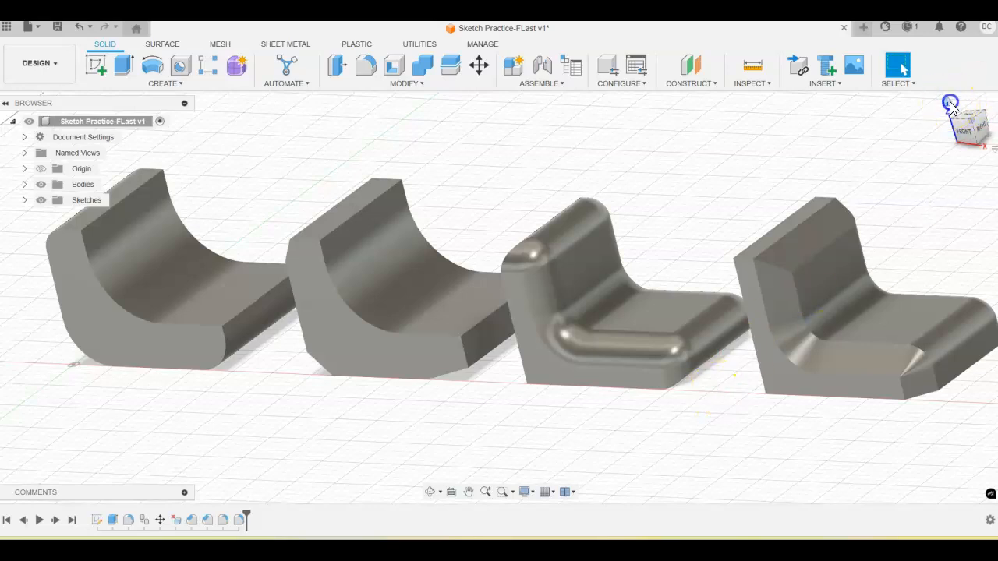
{"action": "left_click", "coordinate": [949, 103]}
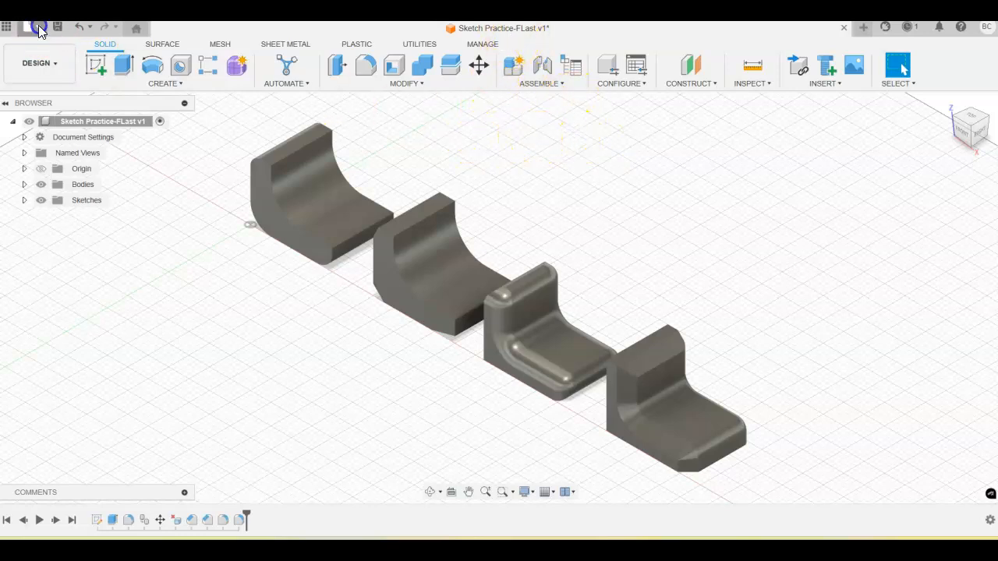
Save a copy of the design as 3DModelingToolsPractice-FLast in the AutomoBlox location
{"action": "left_click", "coordinate": [37, 26]}
{"action": "left_click", "coordinate": [64, 167]}
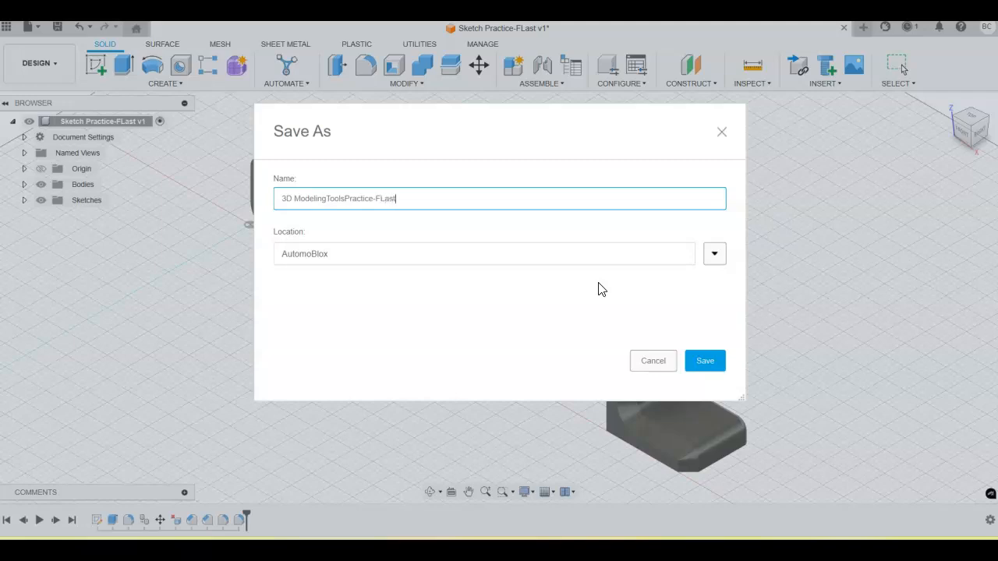
{"action": "left_click", "coordinate": [293, 198]}
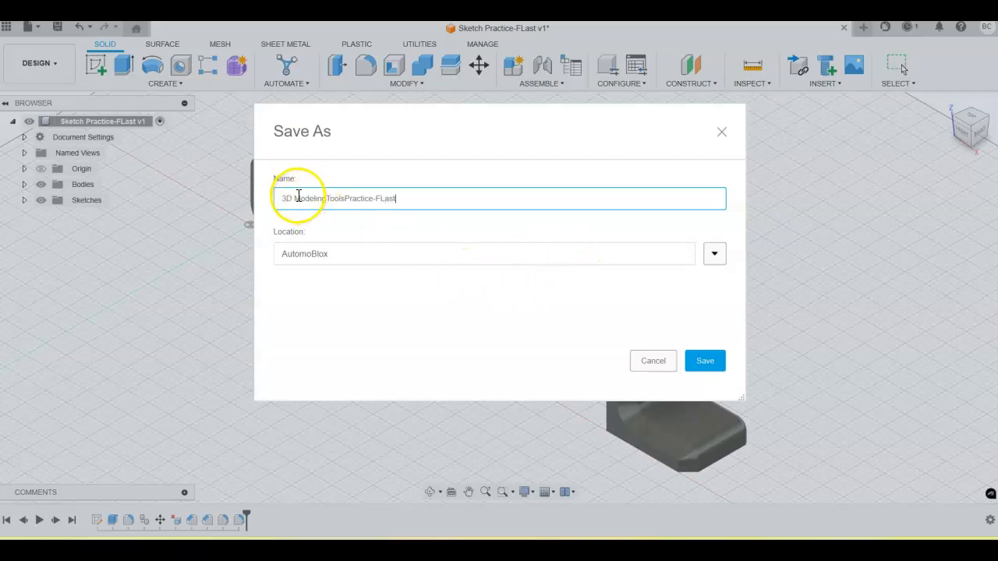
{"action": "key", "text": "BackSpace"}
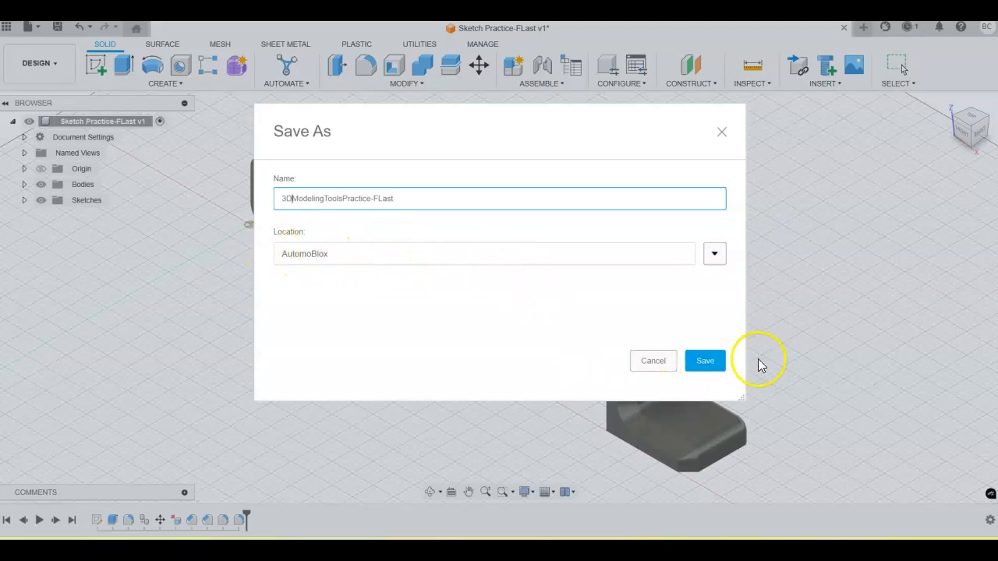
{"action": "left_click", "coordinate": [705, 361]}
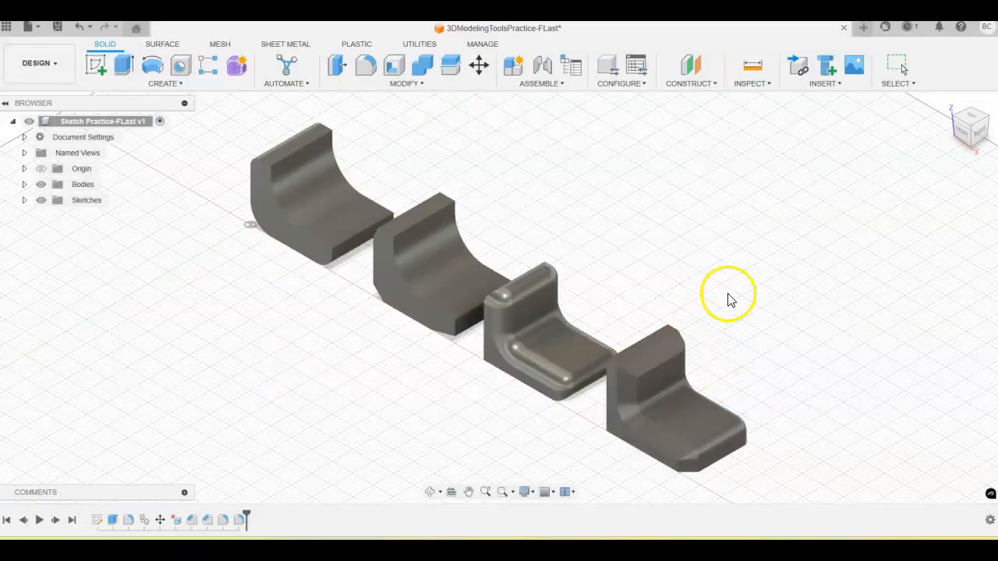